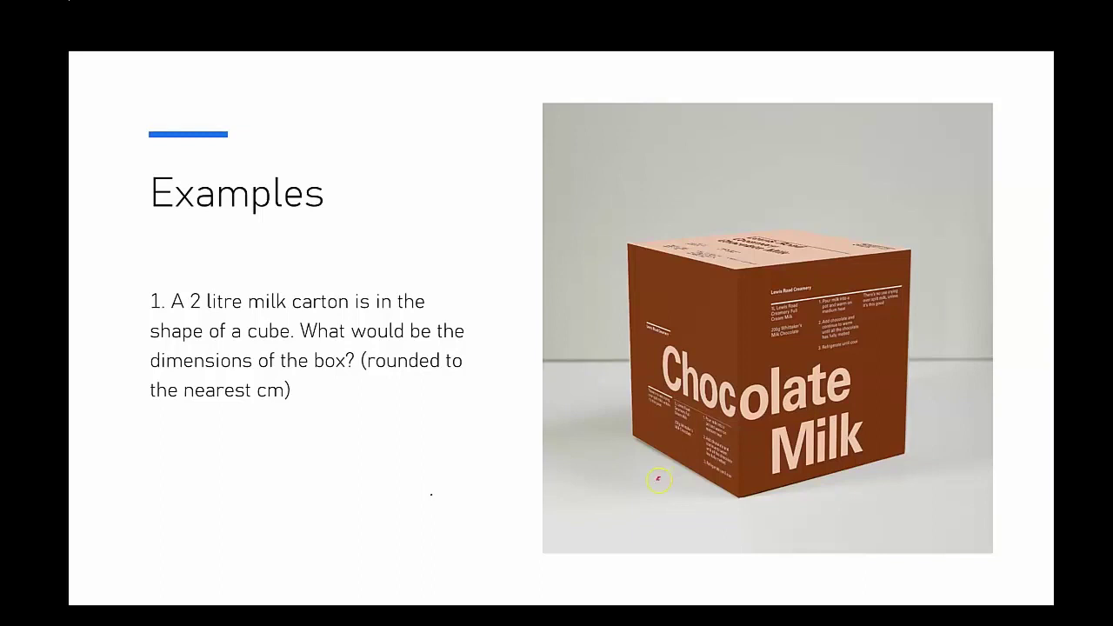
Ink x on the carton's edges and write V = x³ below the question
drag(665, 489, 660, 494)
click(825, 492)
mouse_move(178, 420)
mouse_down()
mouse_move(193, 411)
mouse_move(219, 444)
mouse_up()
drag(233, 426, 224, 445)
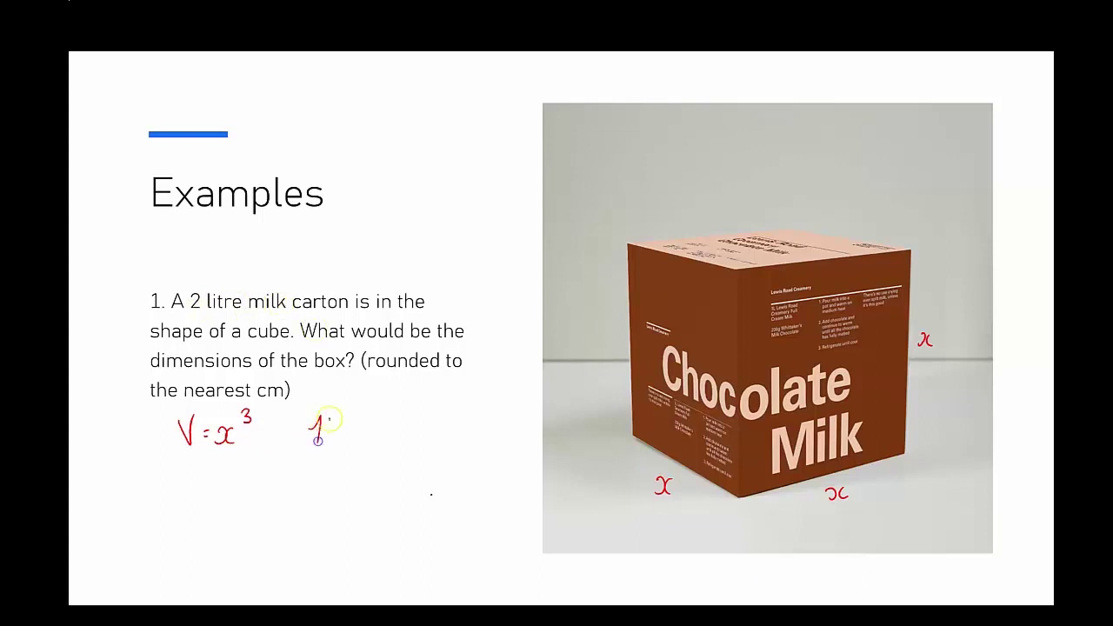
Write 1L = 1000 cm³ beside the formula and switch to TI-SmartView CE
mouse_move(323, 416)
mouse_down()
mouse_move(337, 442)
mouse_move(351, 427)
mouse_up()
mouse_move(342, 434)
mouse_down()
mouse_move(364, 439)
mouse_move(376, 422)
mouse_up()
drag(390, 421, 417, 437)
drag(424, 428, 433, 433)
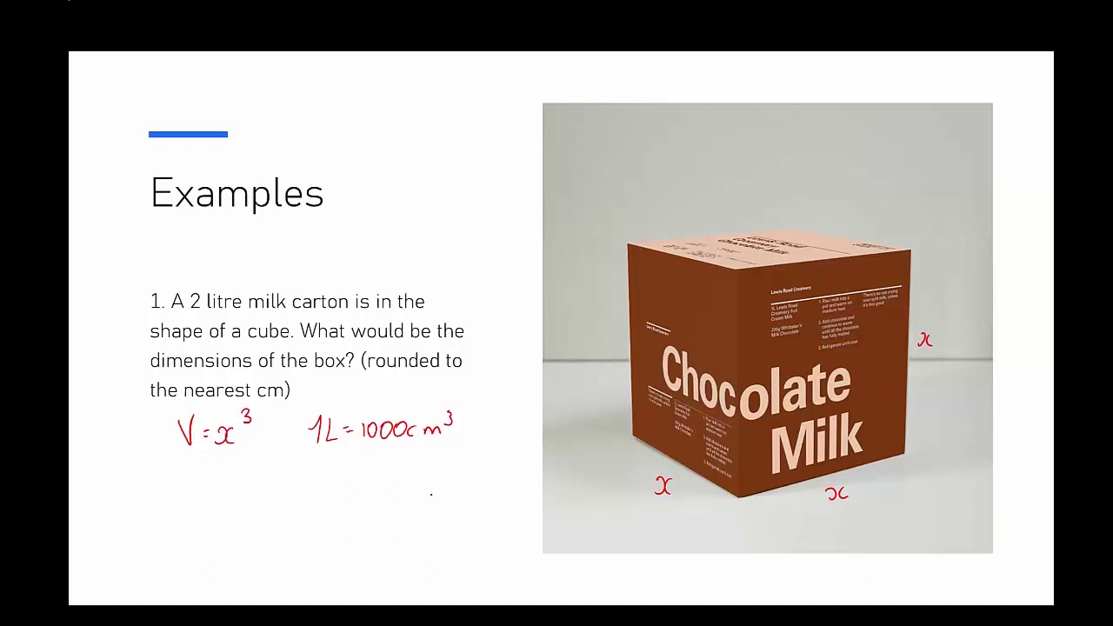
key(alt+Tab)
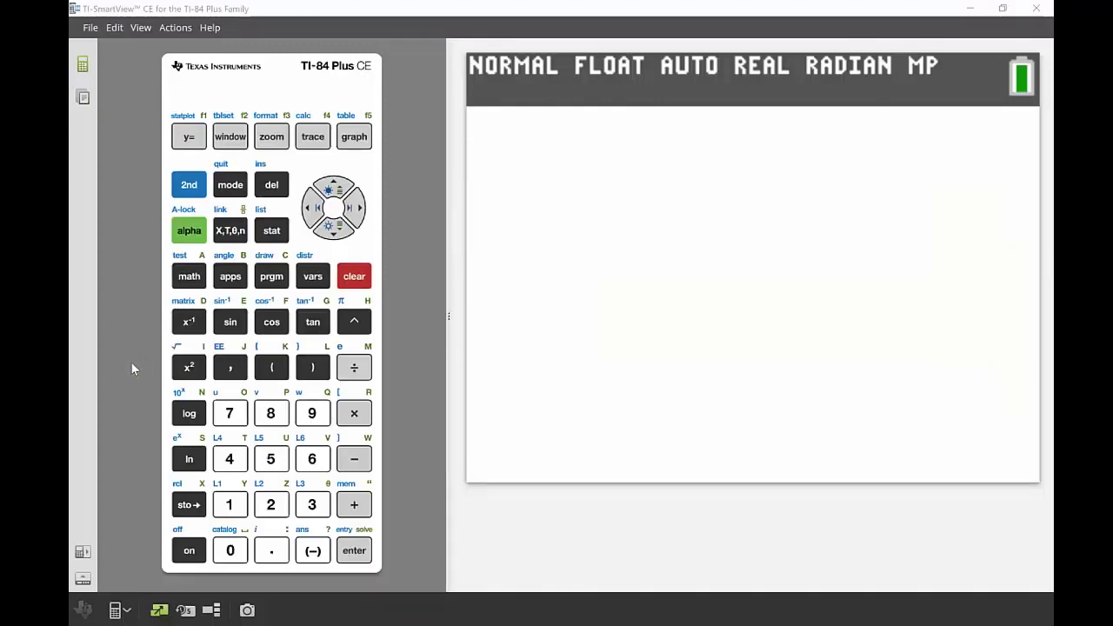
Calculate 10³ = 1000 and 12³ = 1728 on the emulator
click(229, 505)
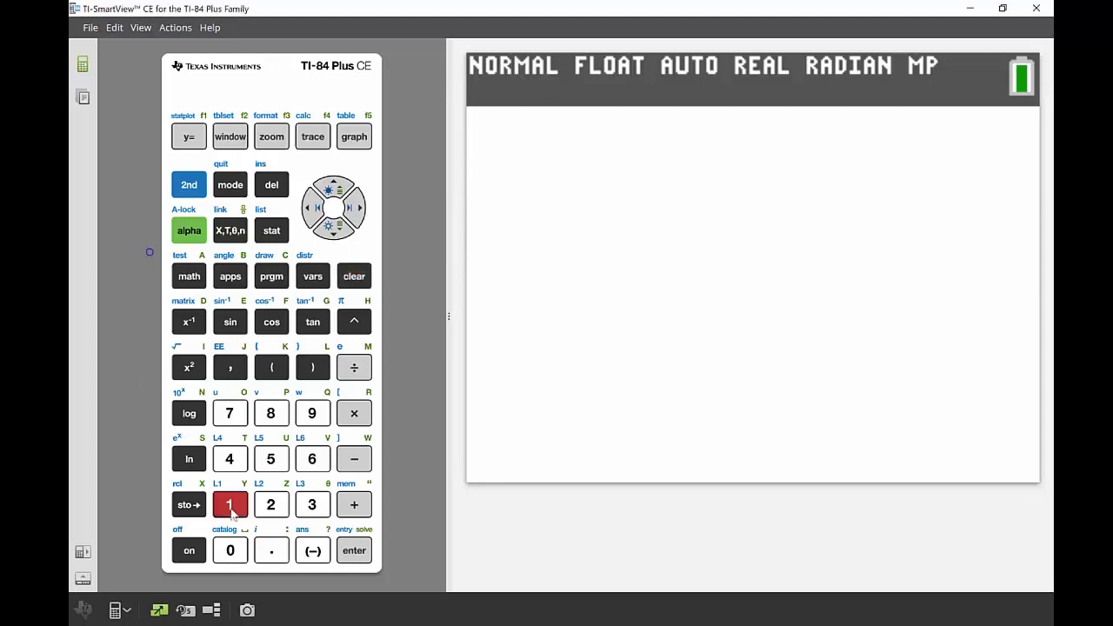
click(229, 550)
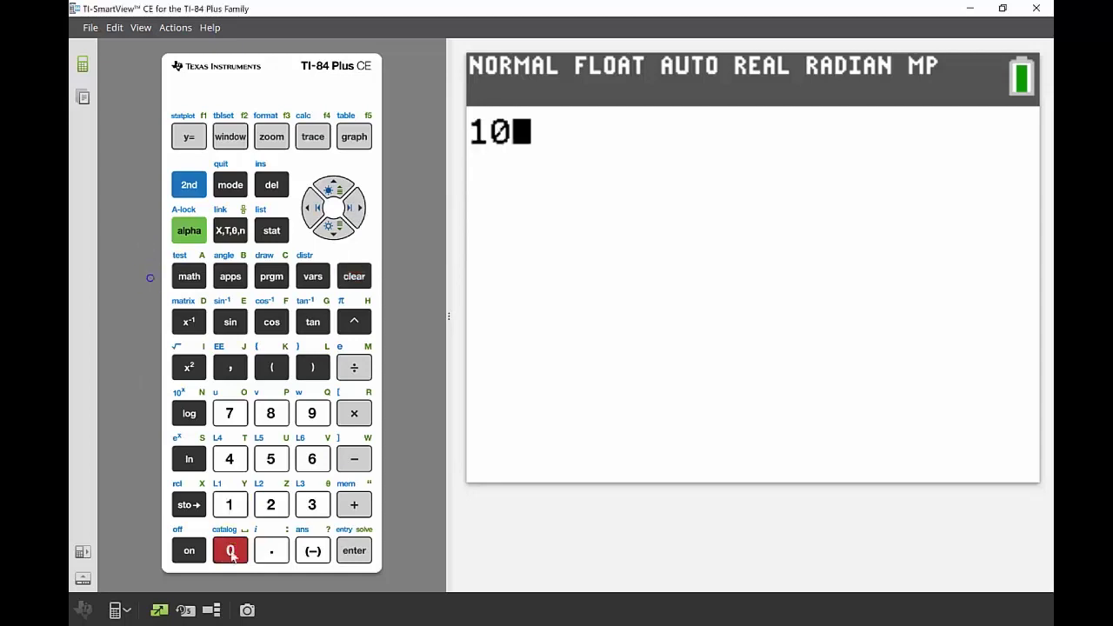
click(357, 321)
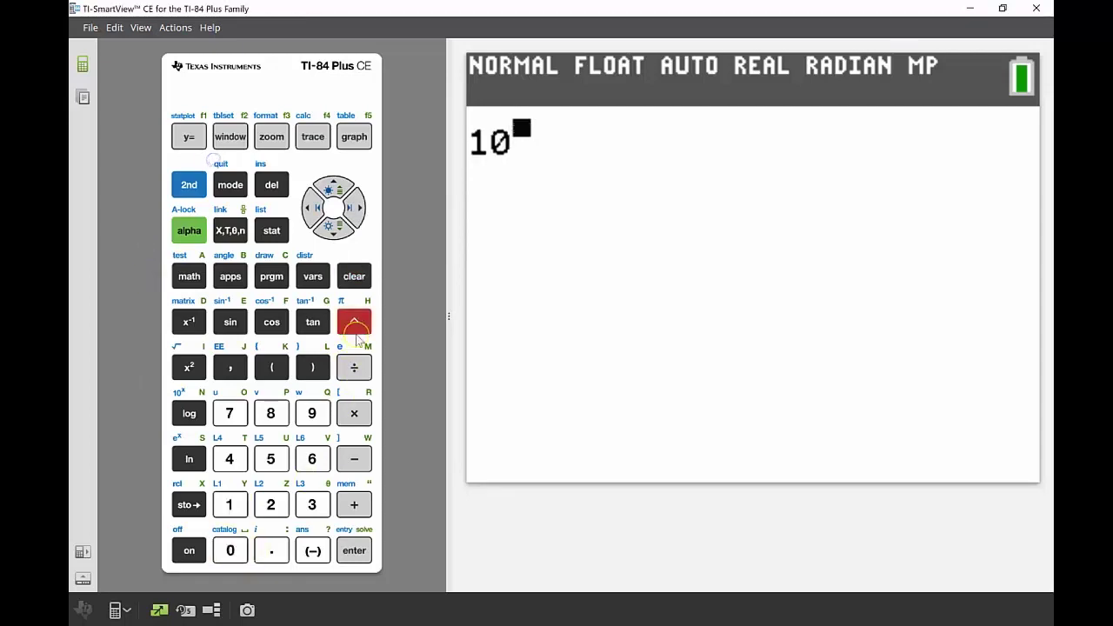
click(315, 507)
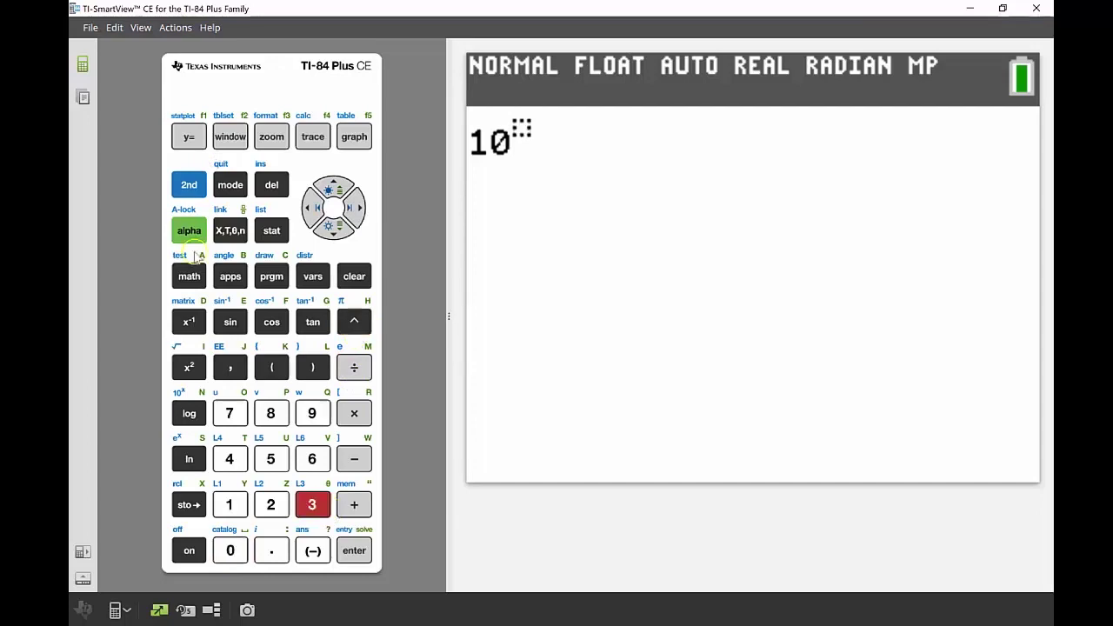
click(355, 552)
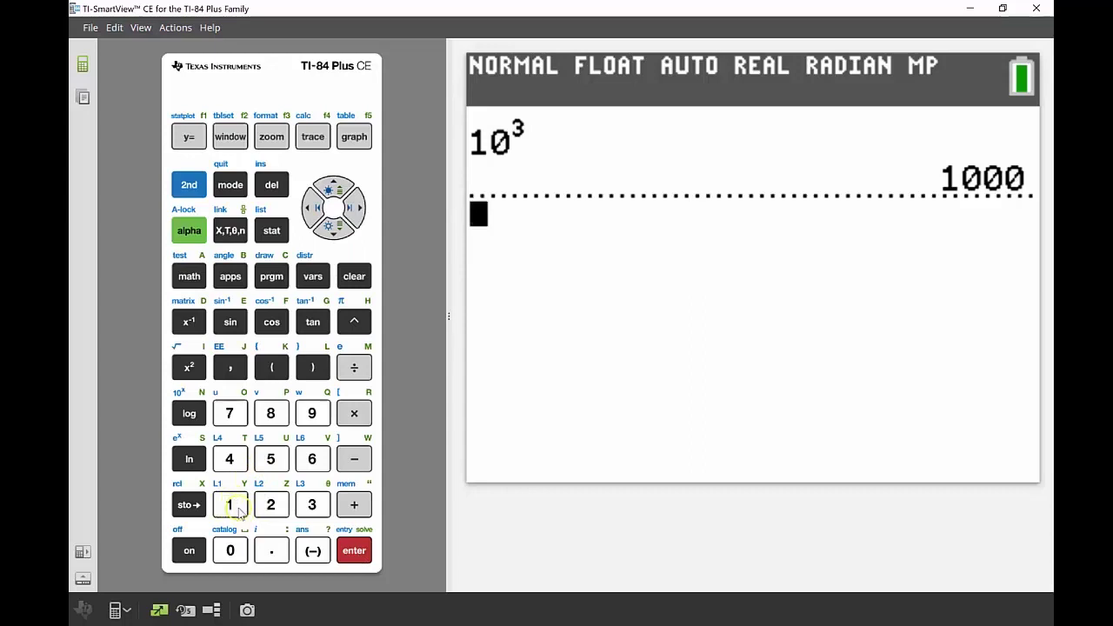
click(230, 507)
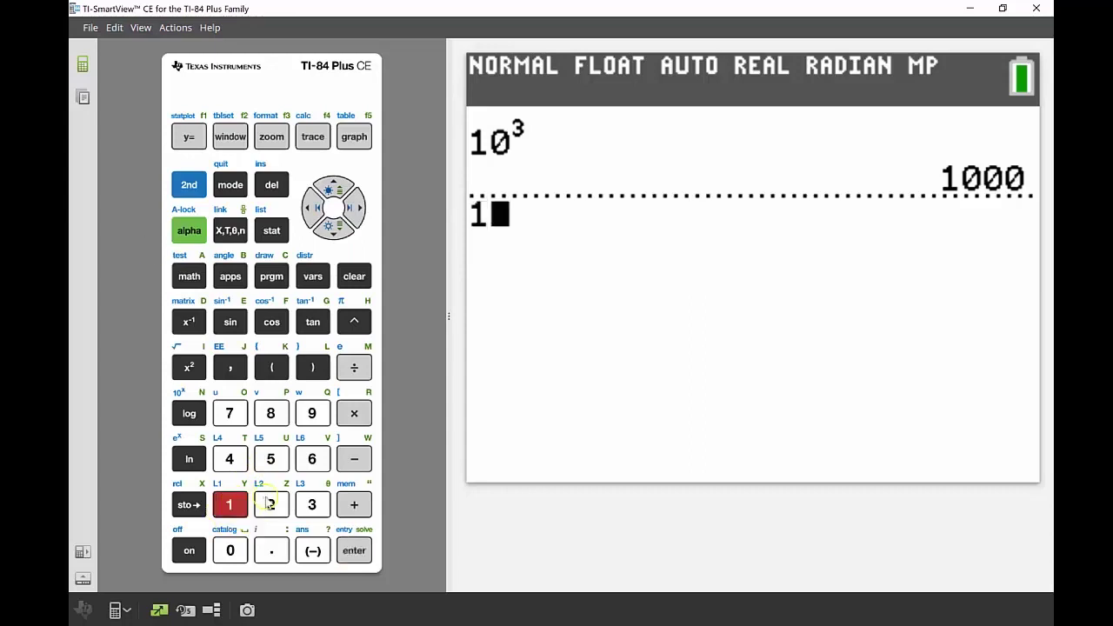
click(270, 505)
click(354, 323)
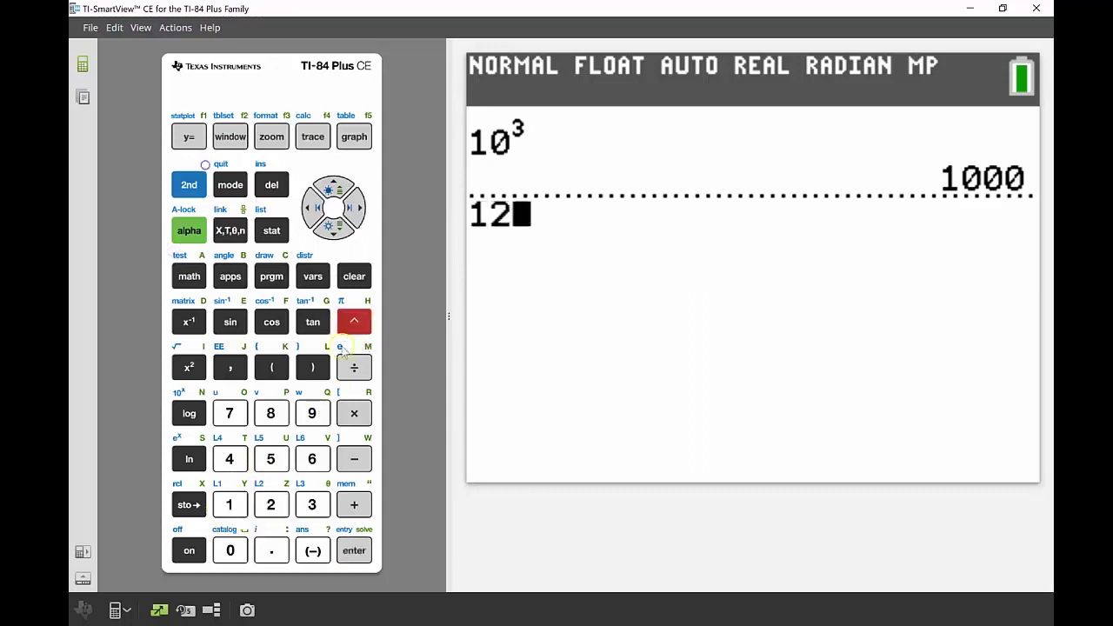
click(312, 504)
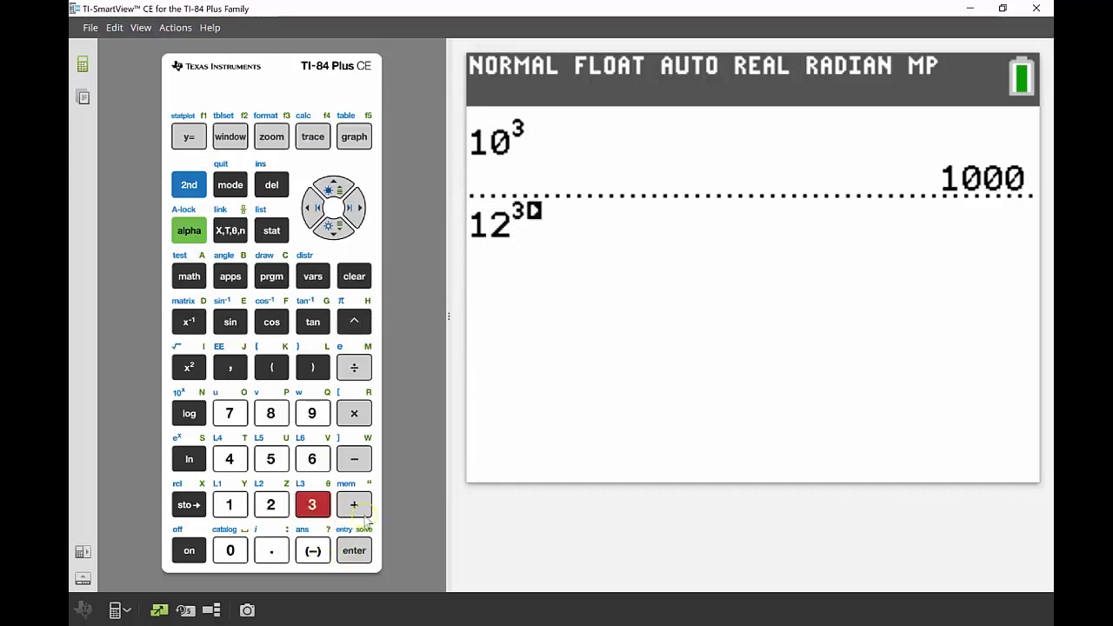
click(350, 551)
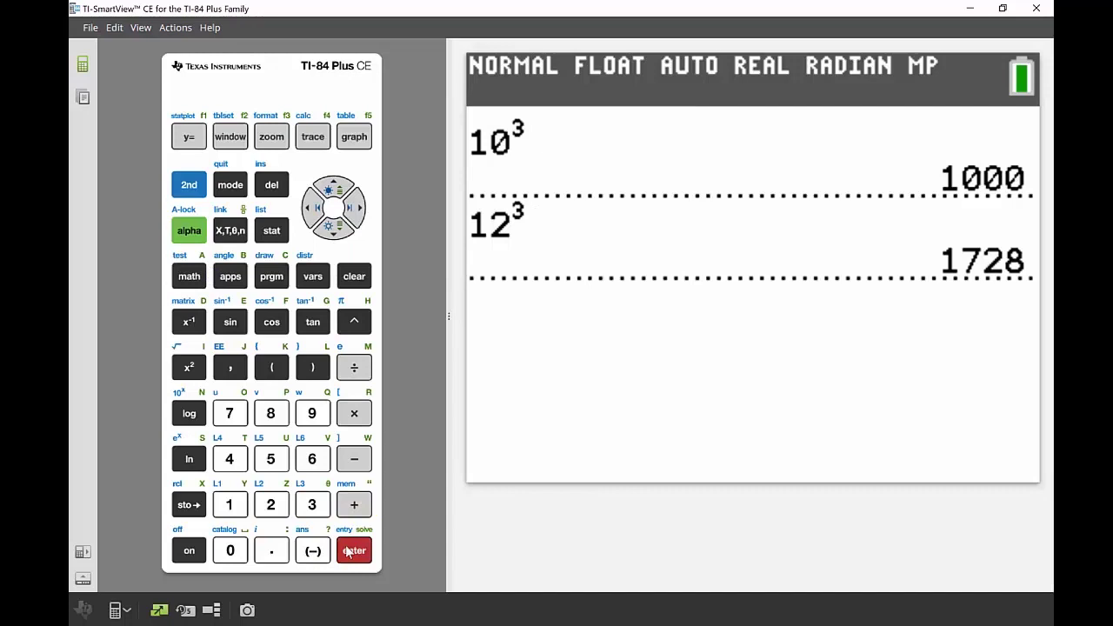
Calculate 13³ = 2197 and bring up the MATH menu
click(229, 506)
click(311, 506)
text(^)
click(312, 507)
click(336, 550)
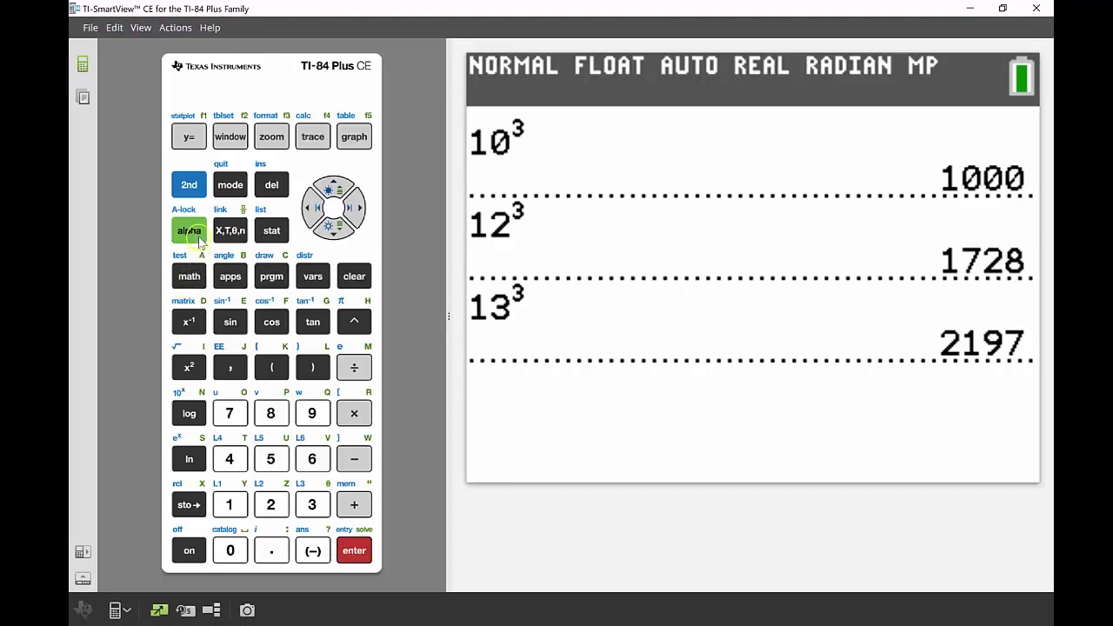
click(197, 275)
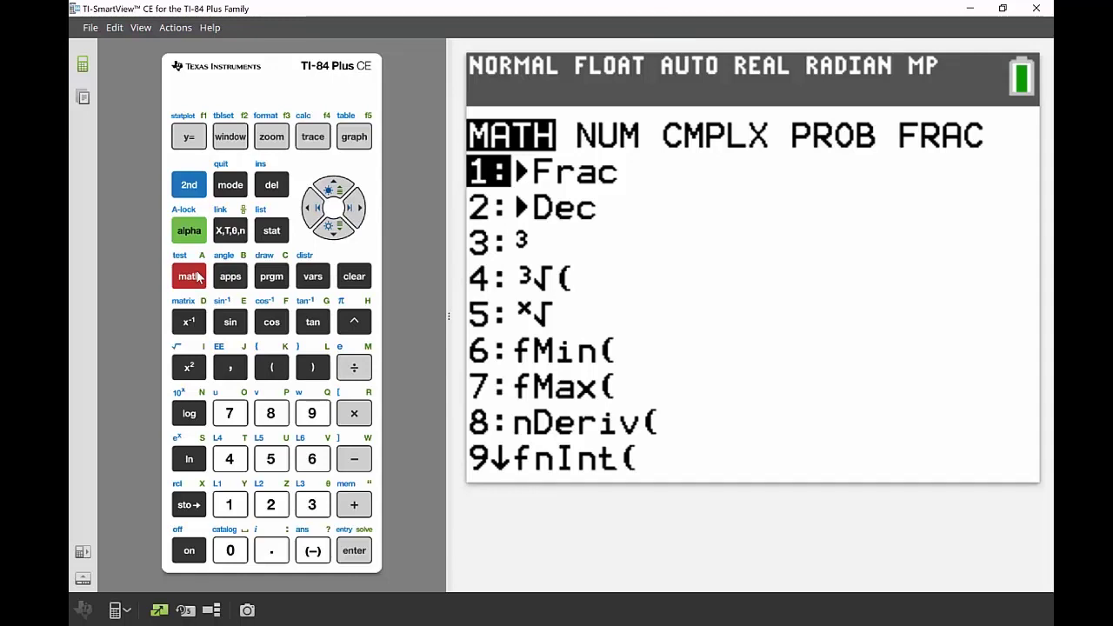
Use the MATH menu's x-th root template with index 3 on 2000, getting 12.5992105
click(332, 227)
click(331, 226)
click(331, 226)
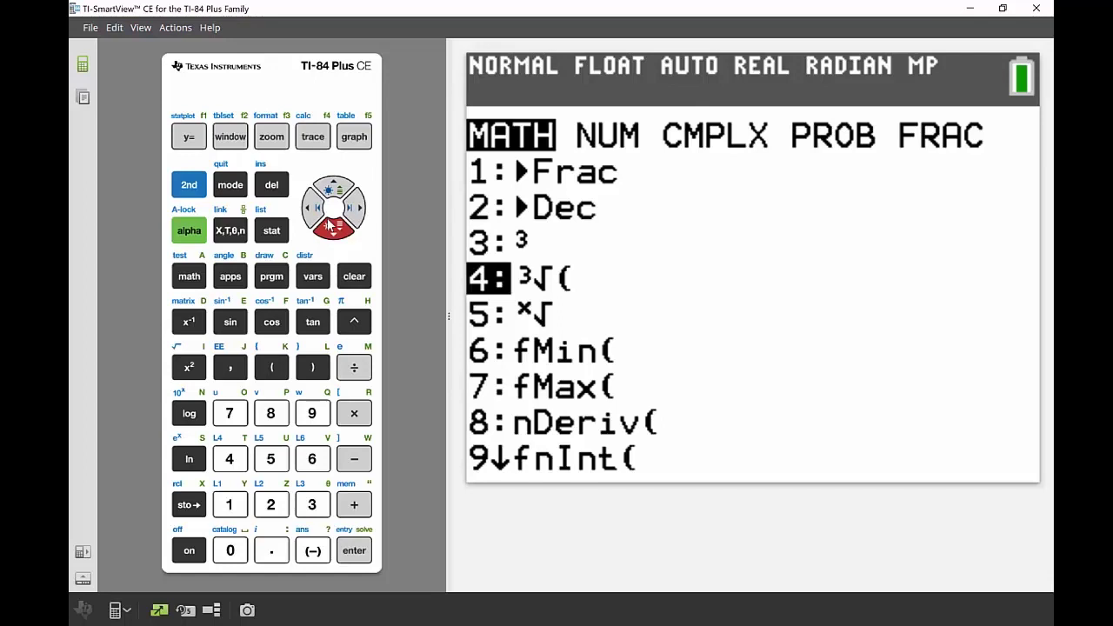
click(331, 228)
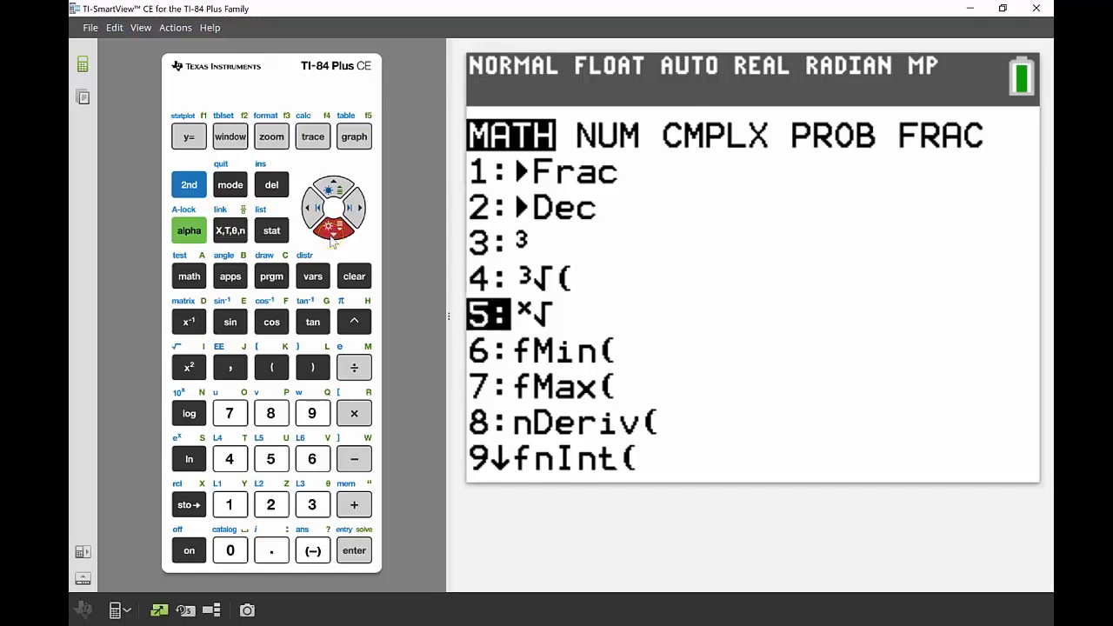
click(355, 548)
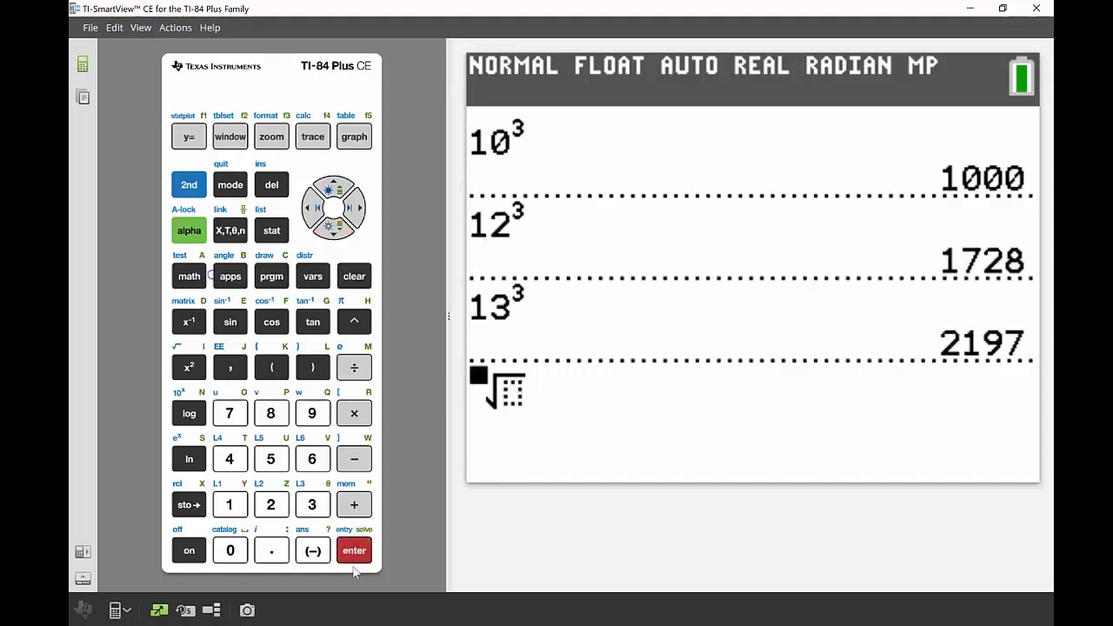
click(312, 504)
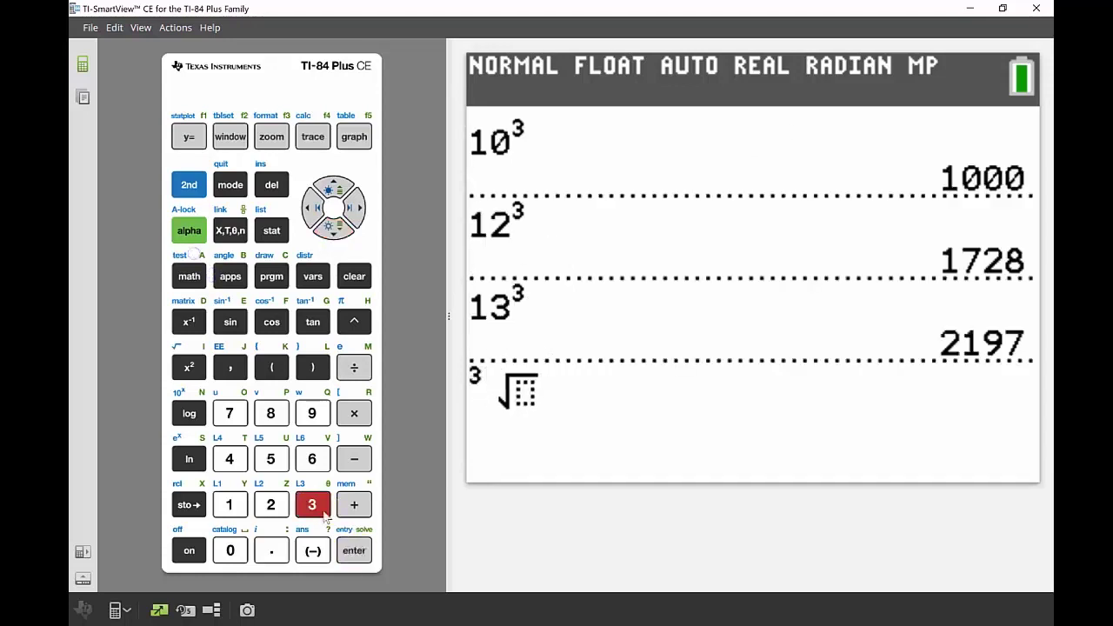
click(354, 208)
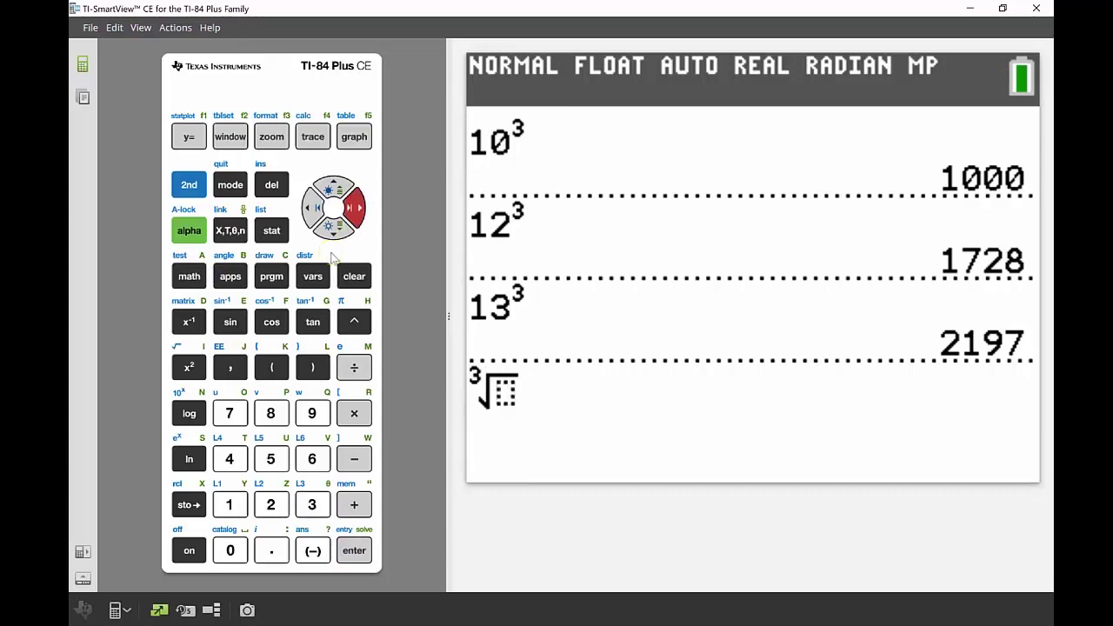
click(271, 505)
click(235, 550)
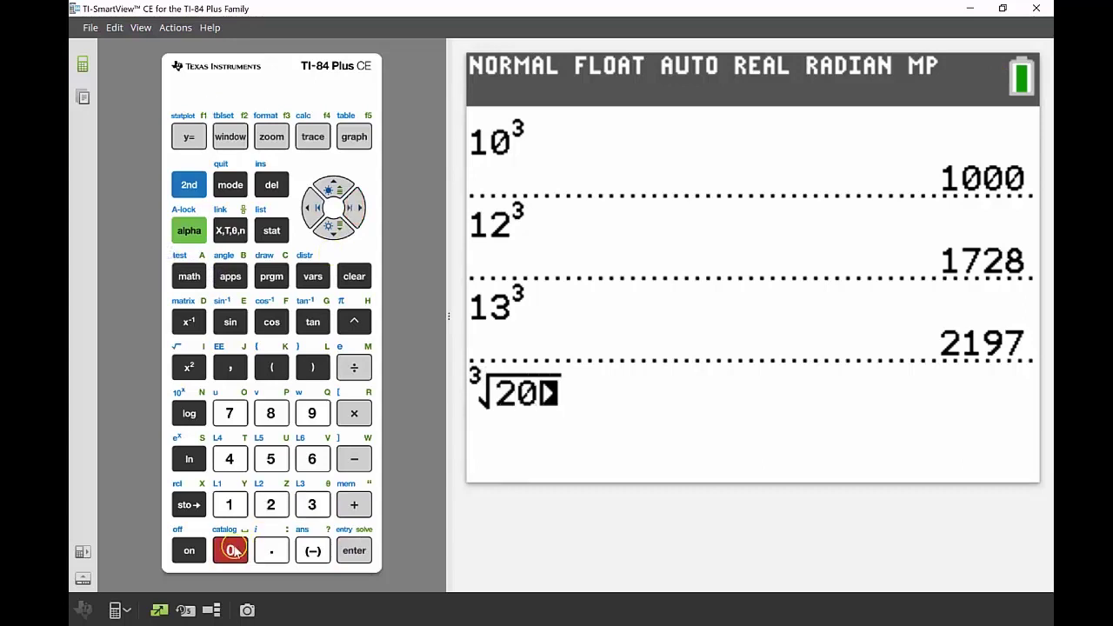
click(235, 550)
click(237, 550)
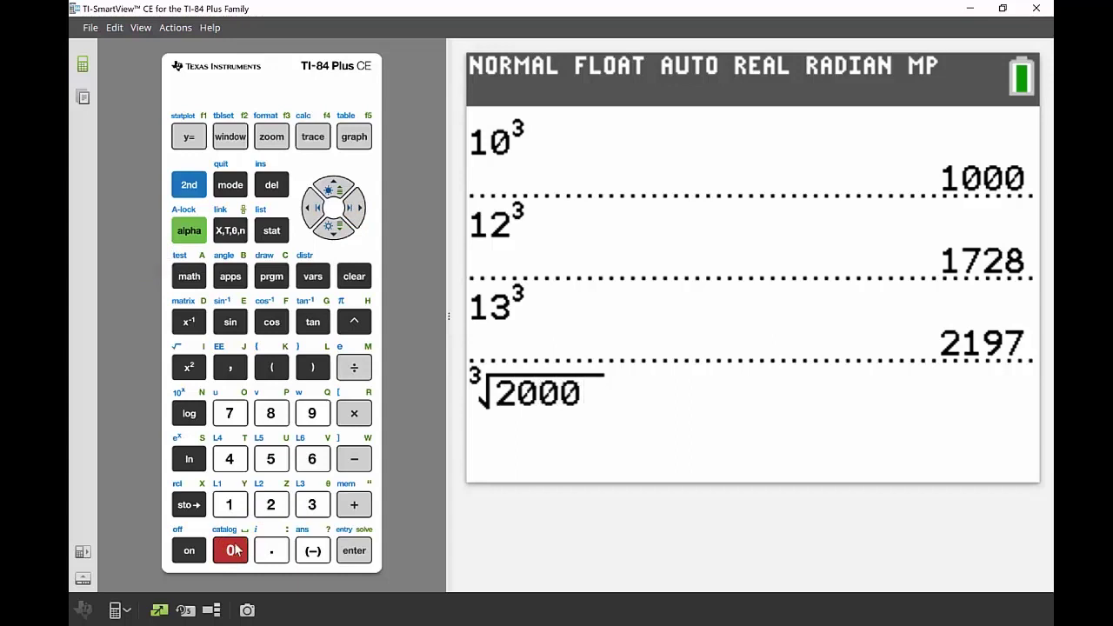
click(357, 555)
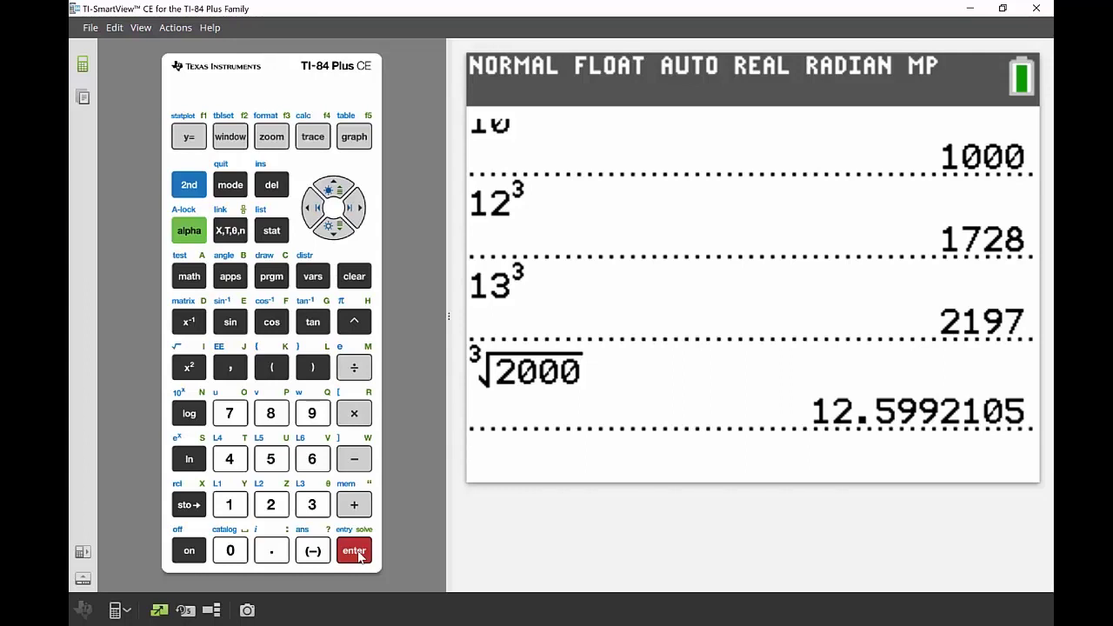
Evaluate round(Ans,1) from the MATH NUM menu, giving 12.6
click(183, 281)
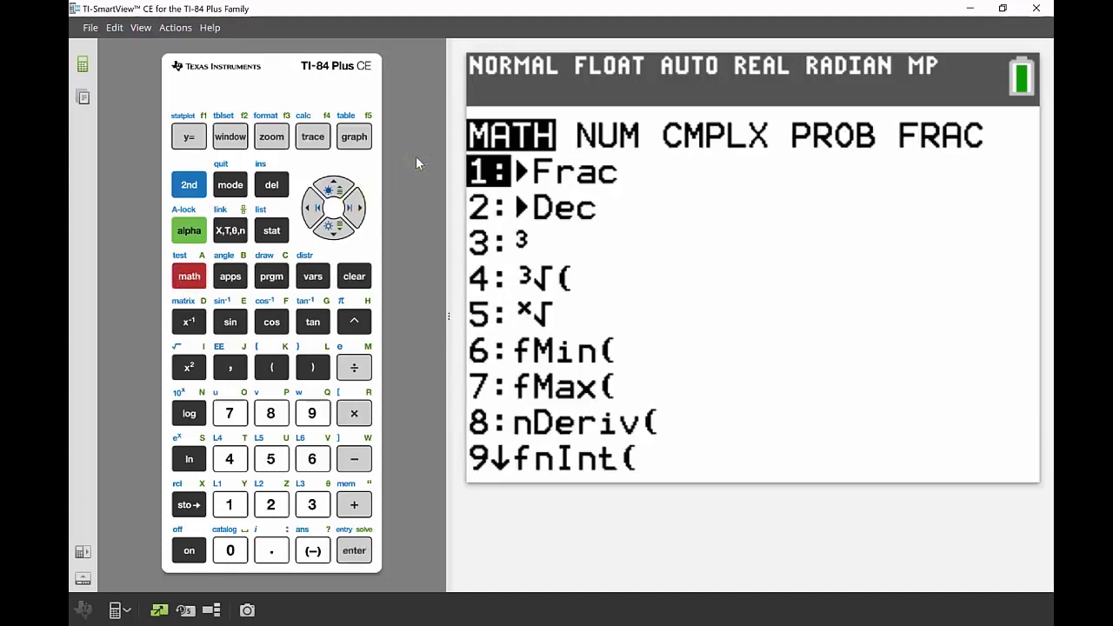
click(355, 207)
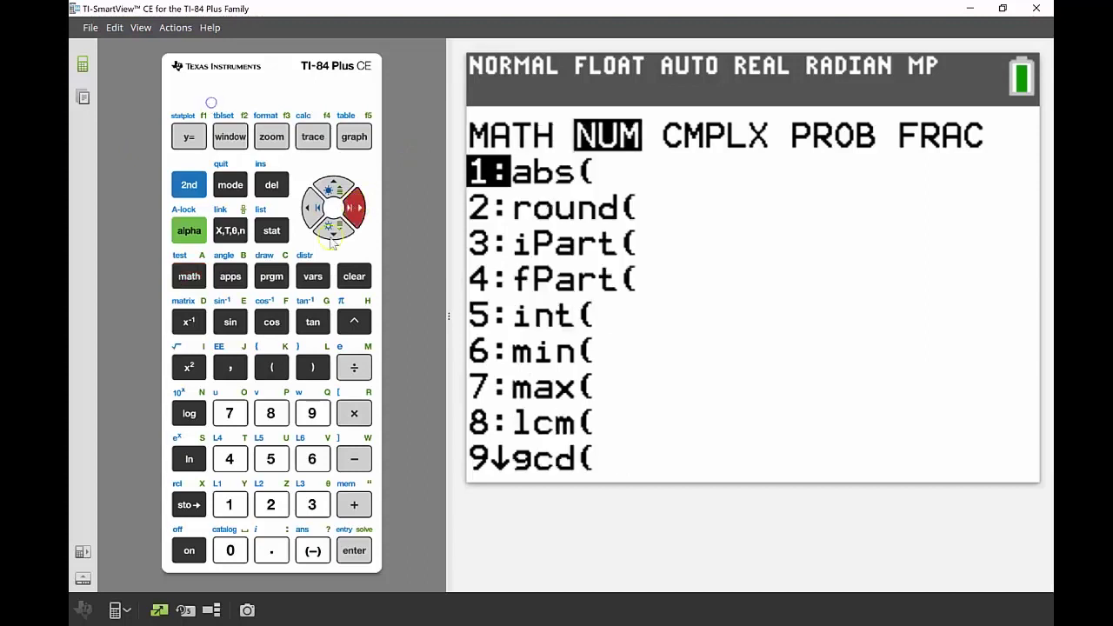
click(333, 228)
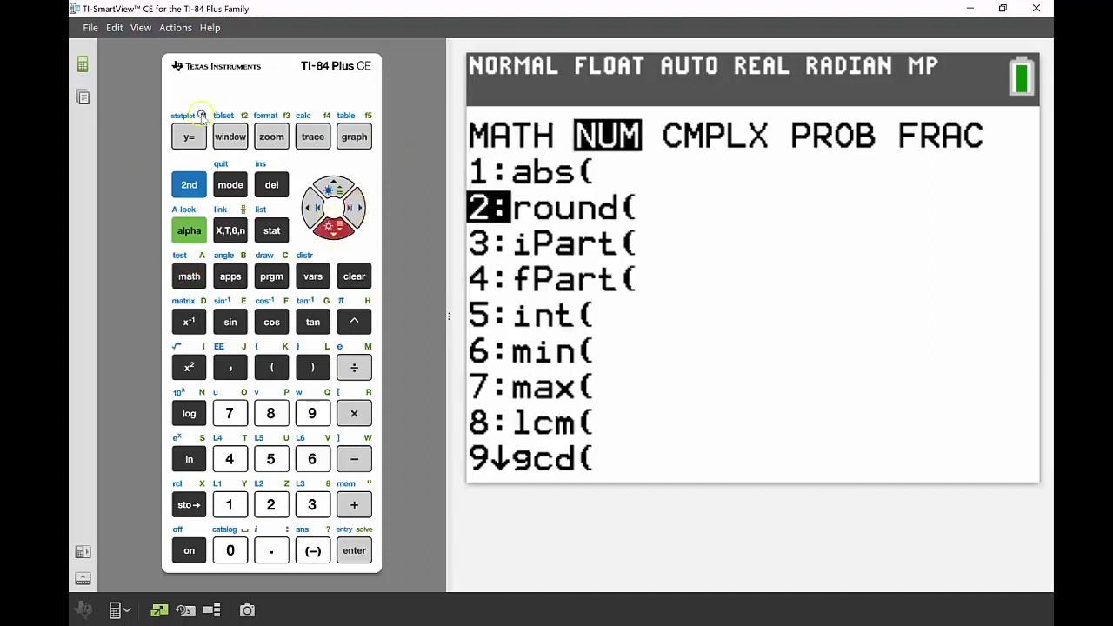
click(353, 545)
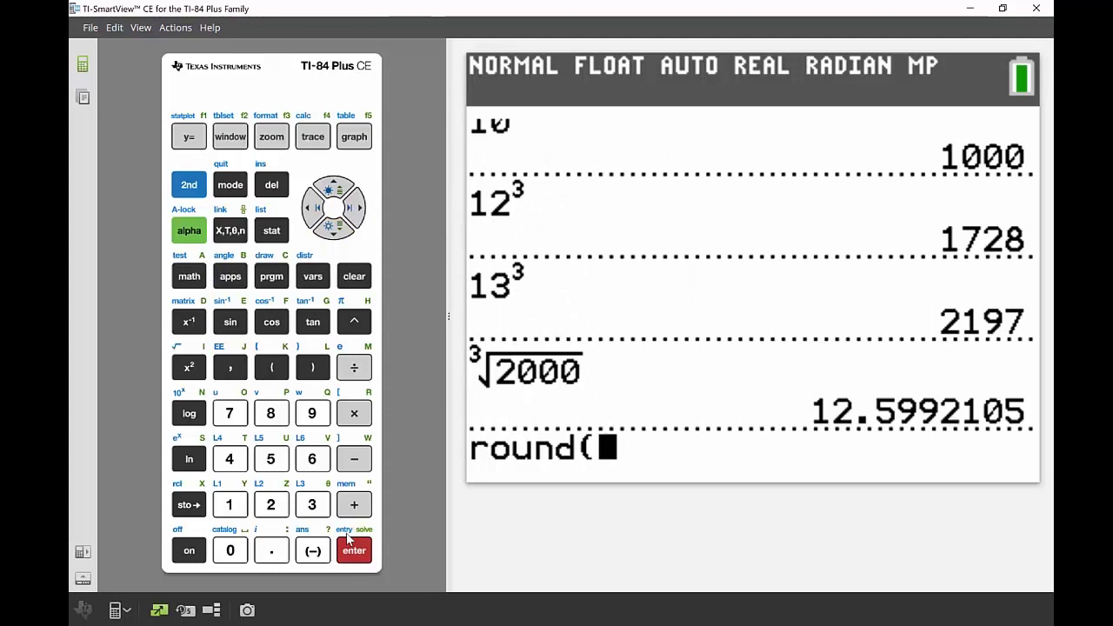
click(189, 185)
click(315, 548)
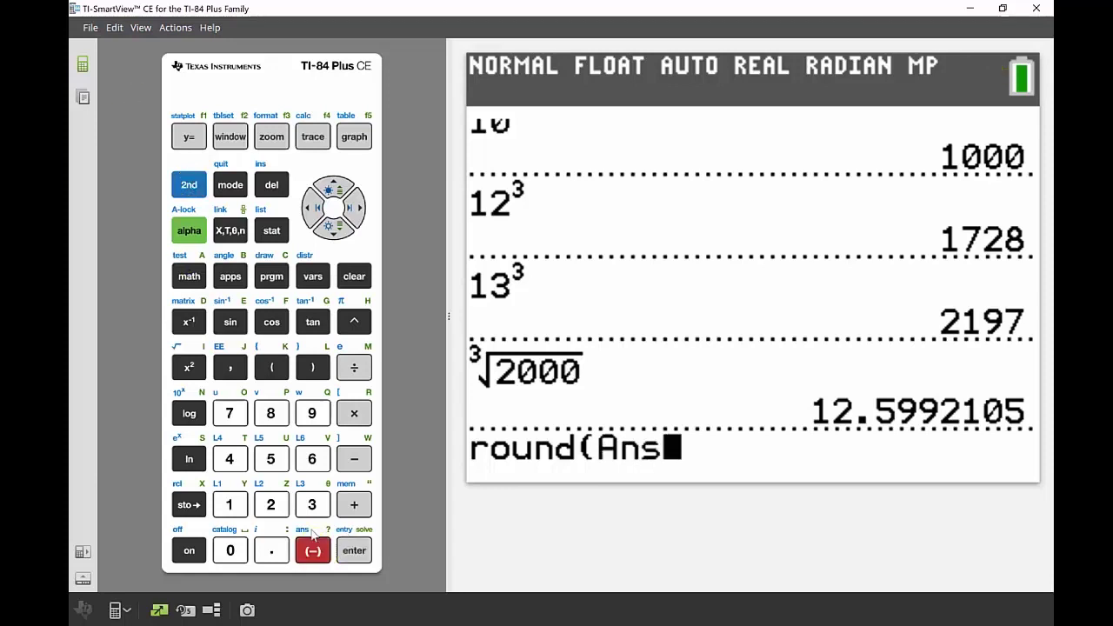
click(226, 369)
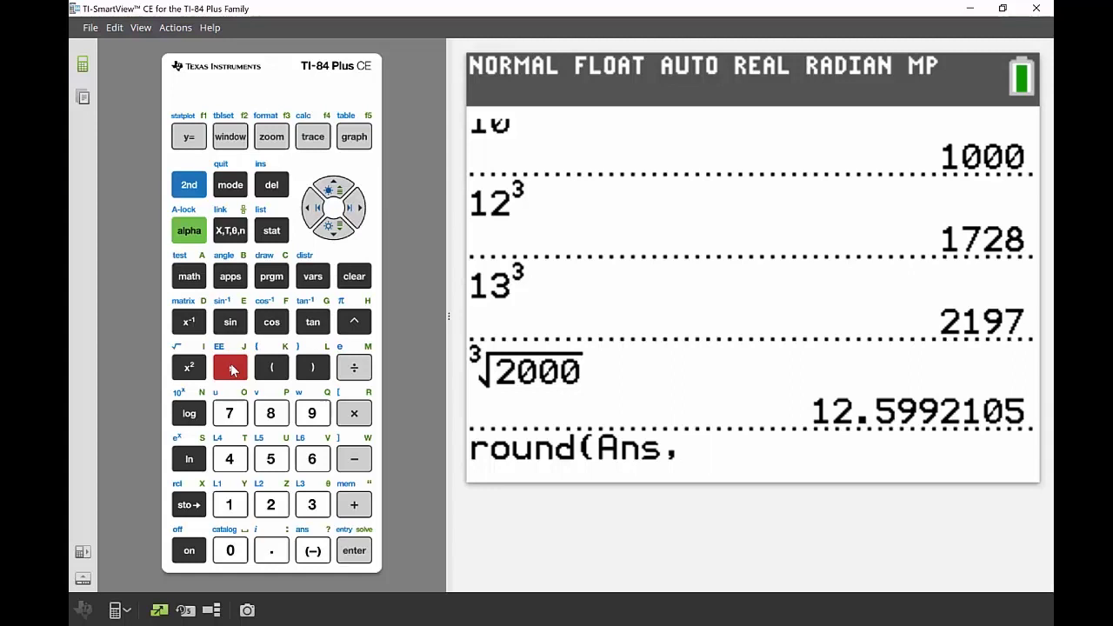
click(230, 505)
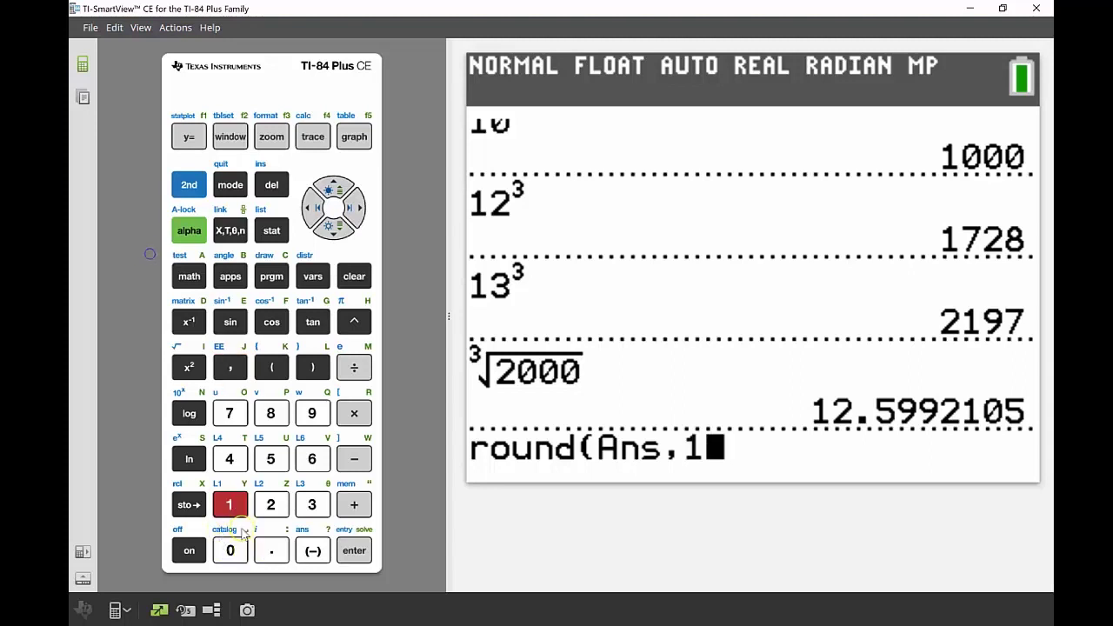
click(309, 371)
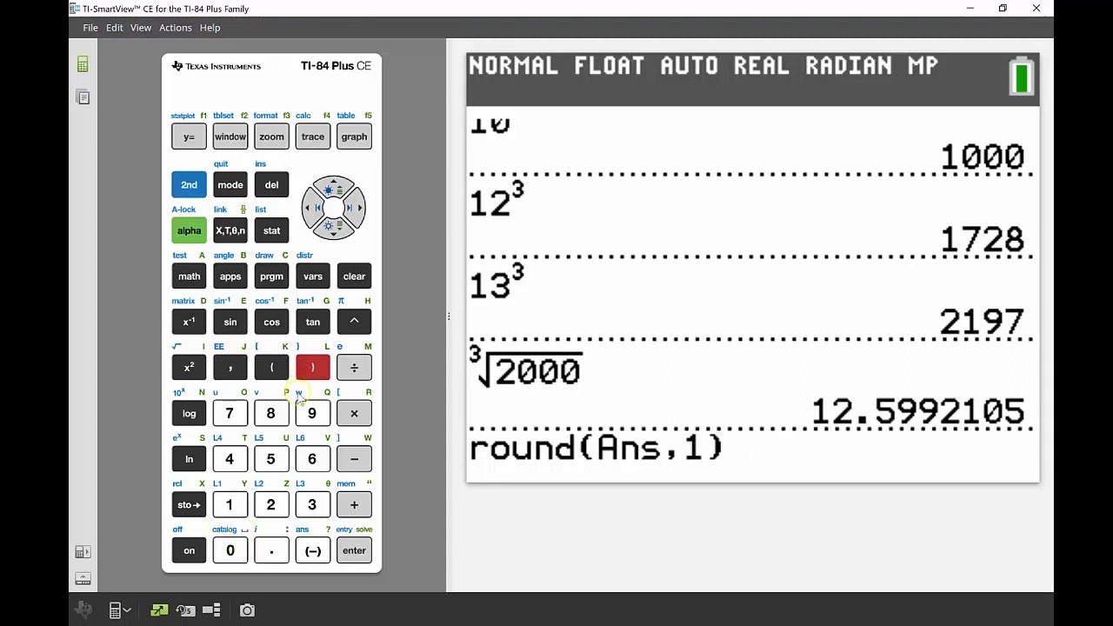
click(356, 552)
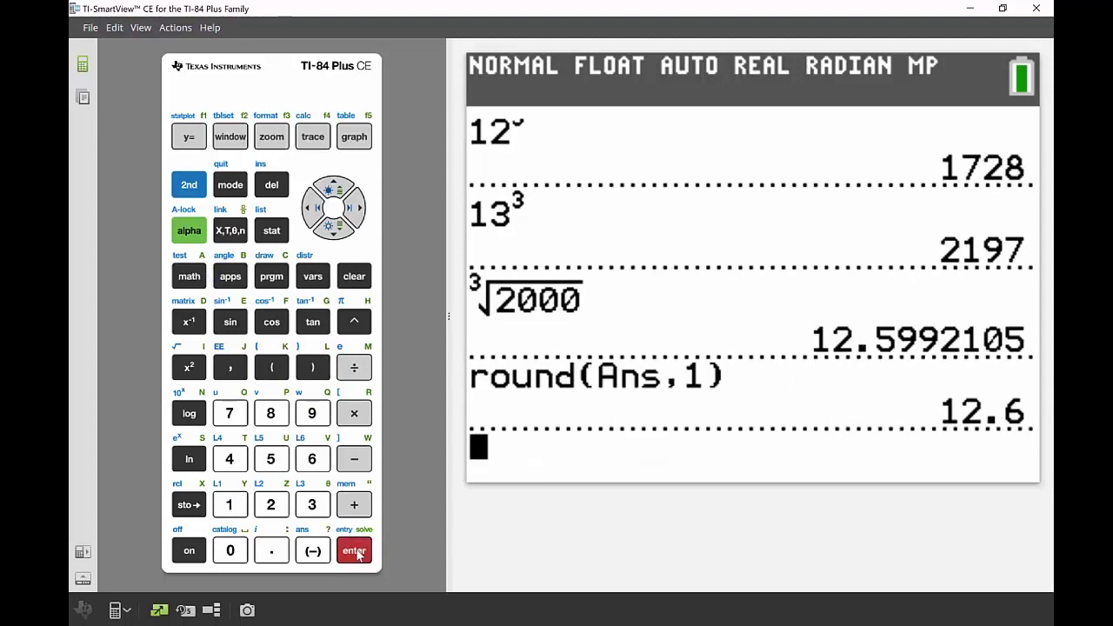
Evaluate round(12.5992105,0), recalling the earlier result, to get 13
click(188, 276)
click(354, 207)
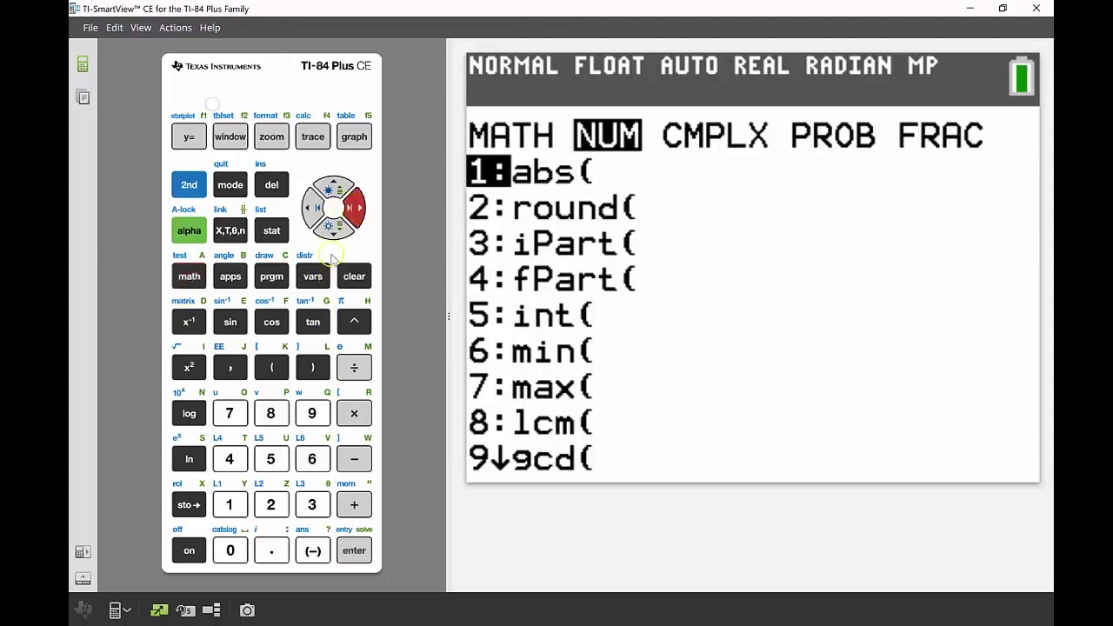
click(334, 226)
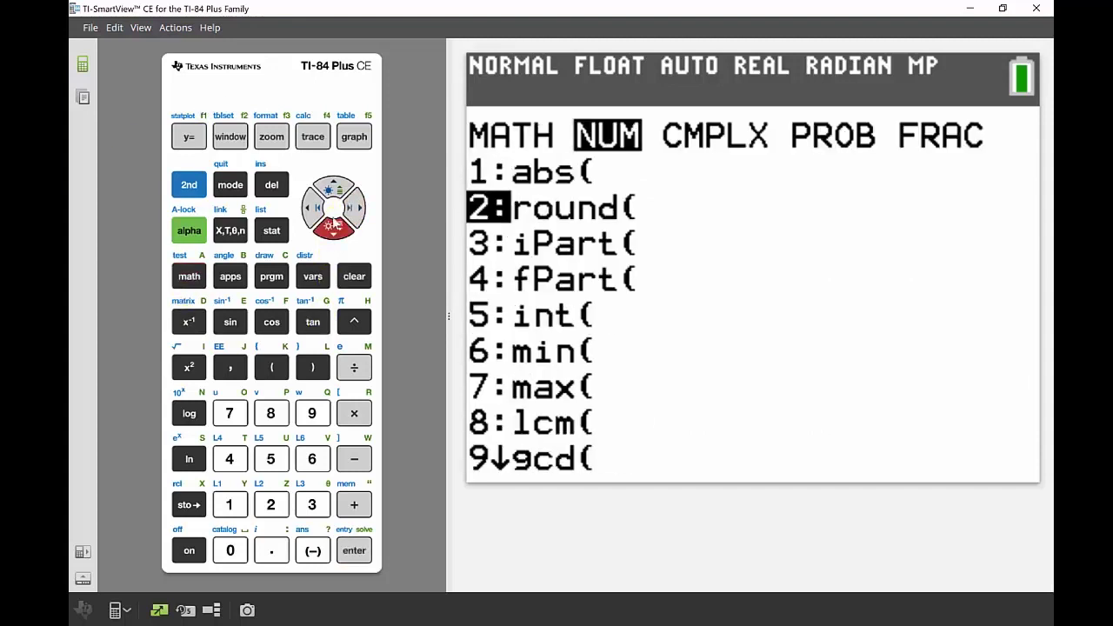
click(355, 552)
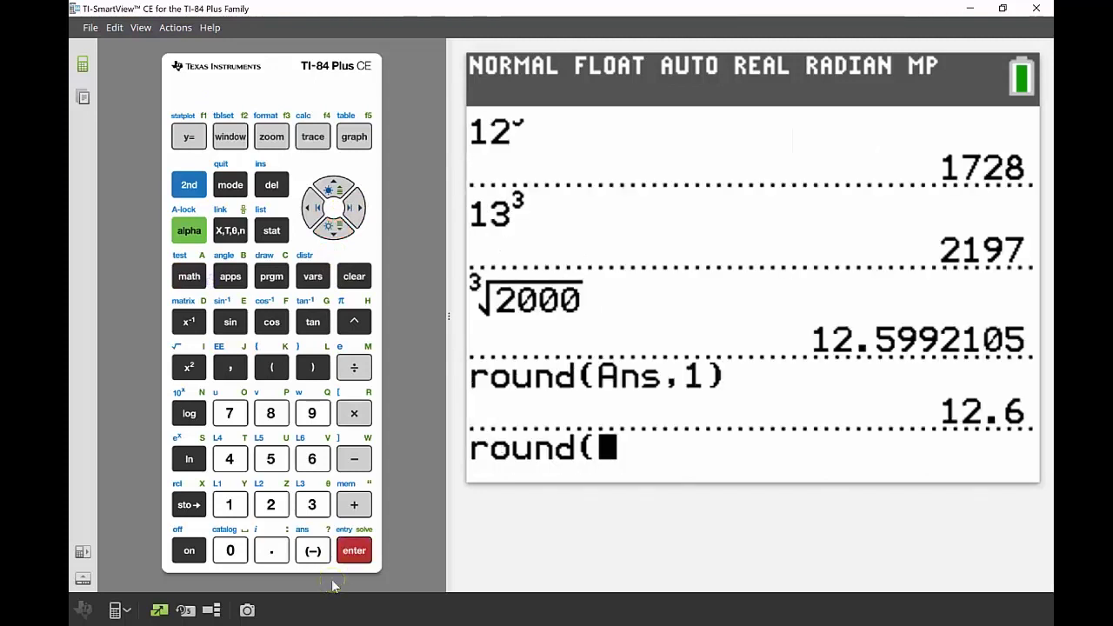
click(335, 188)
click(334, 187)
click(335, 188)
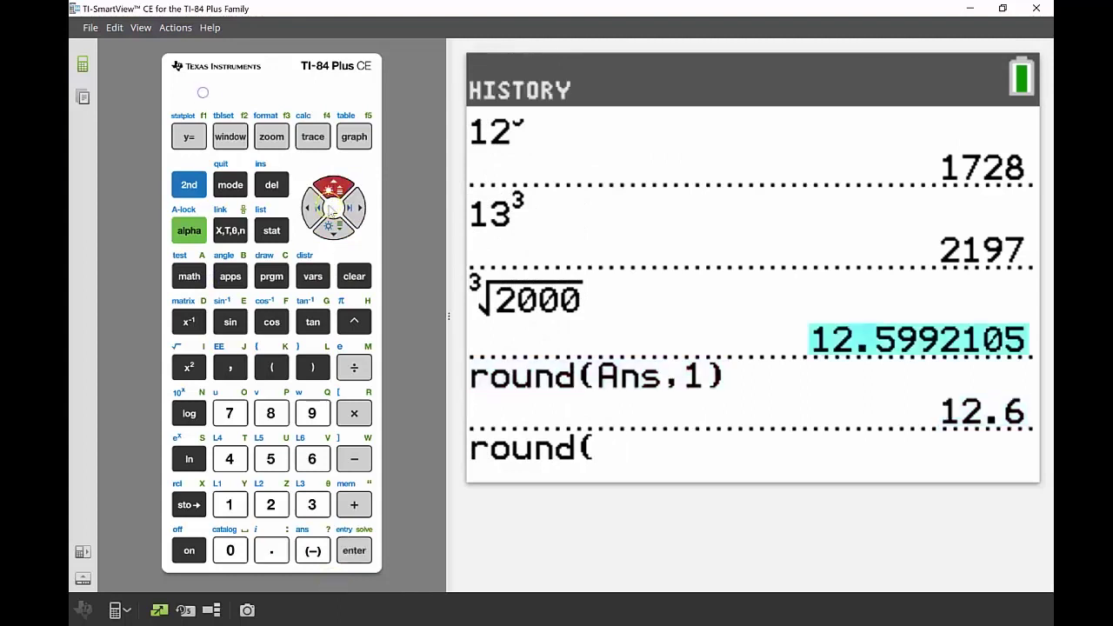
click(354, 550)
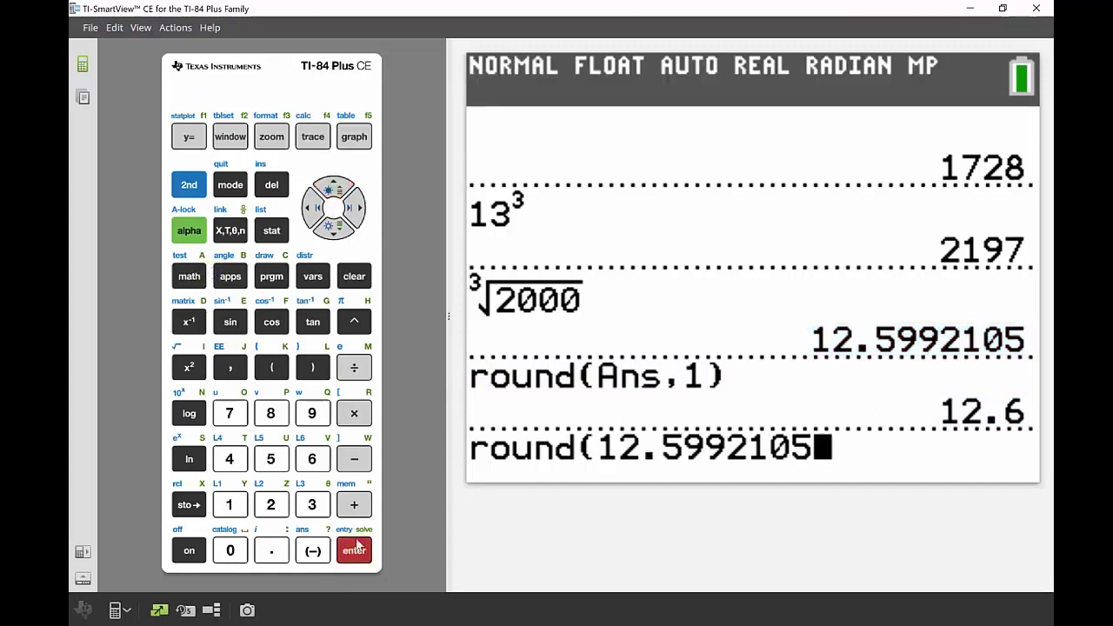
key(comma)
click(231, 552)
key(parenright)
click(356, 546)
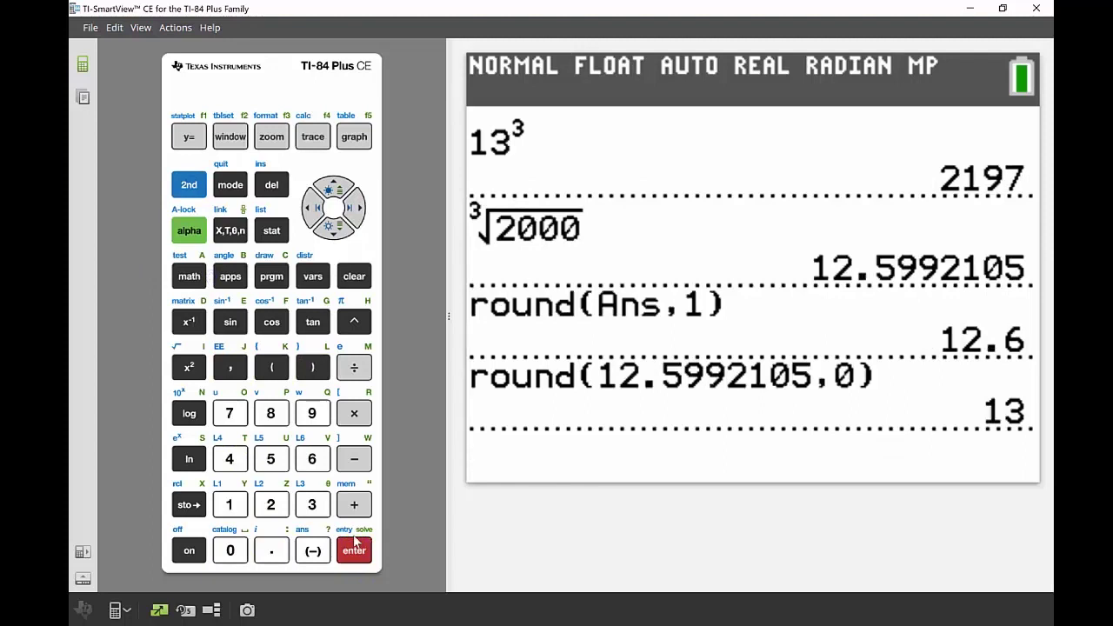
Open the FUNC shortcut menu listing abs(, Σ(, nDeriv( and fnInt(
click(88, 611)
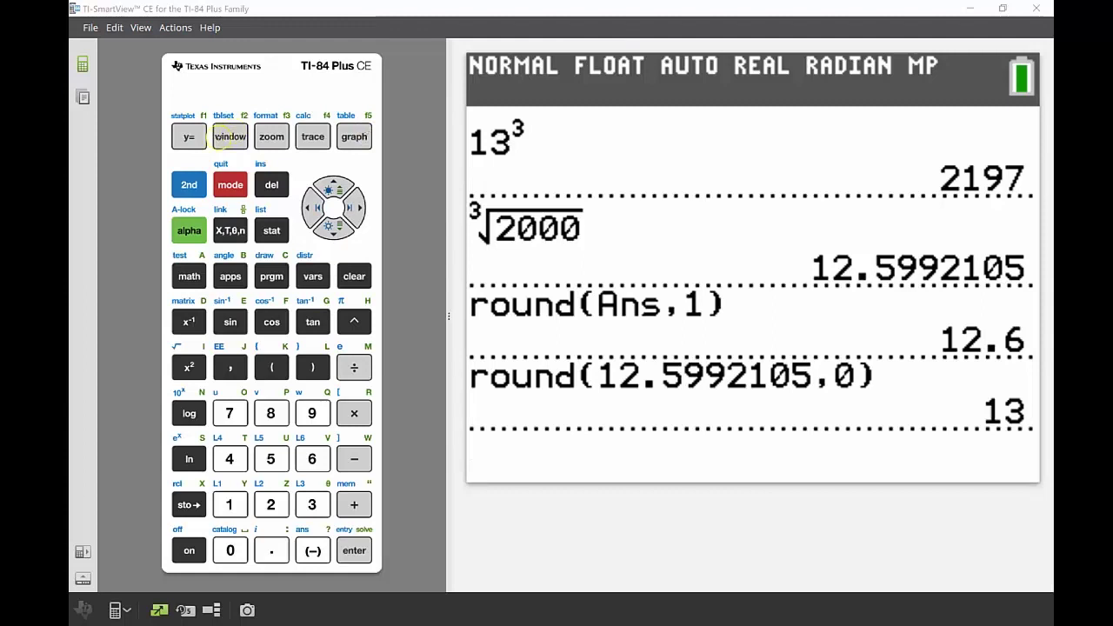
key(shift)
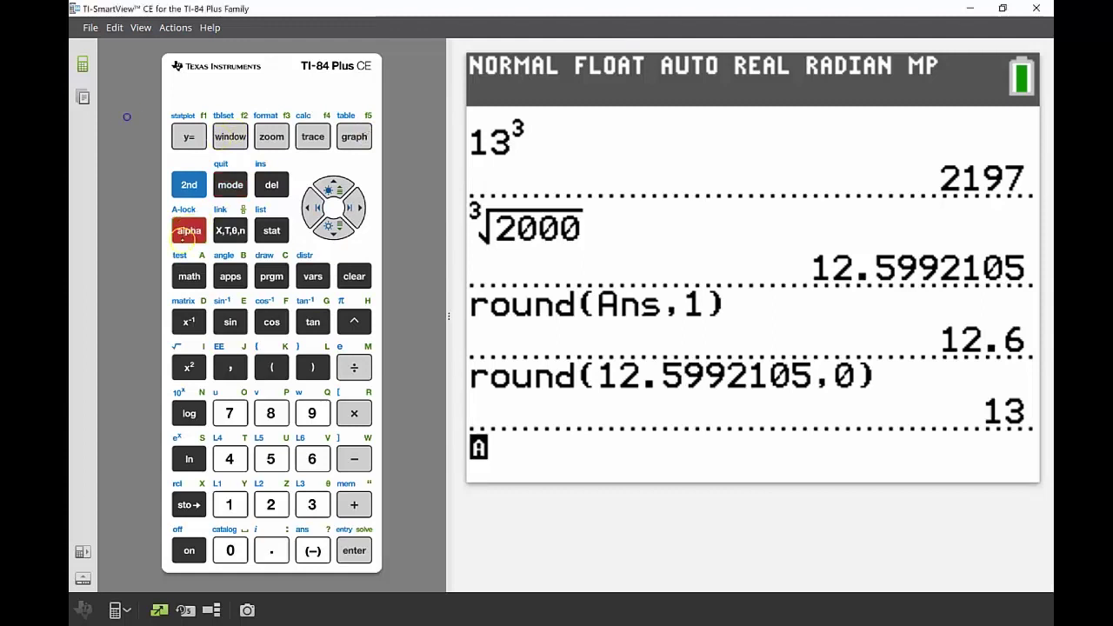
click(213, 136)
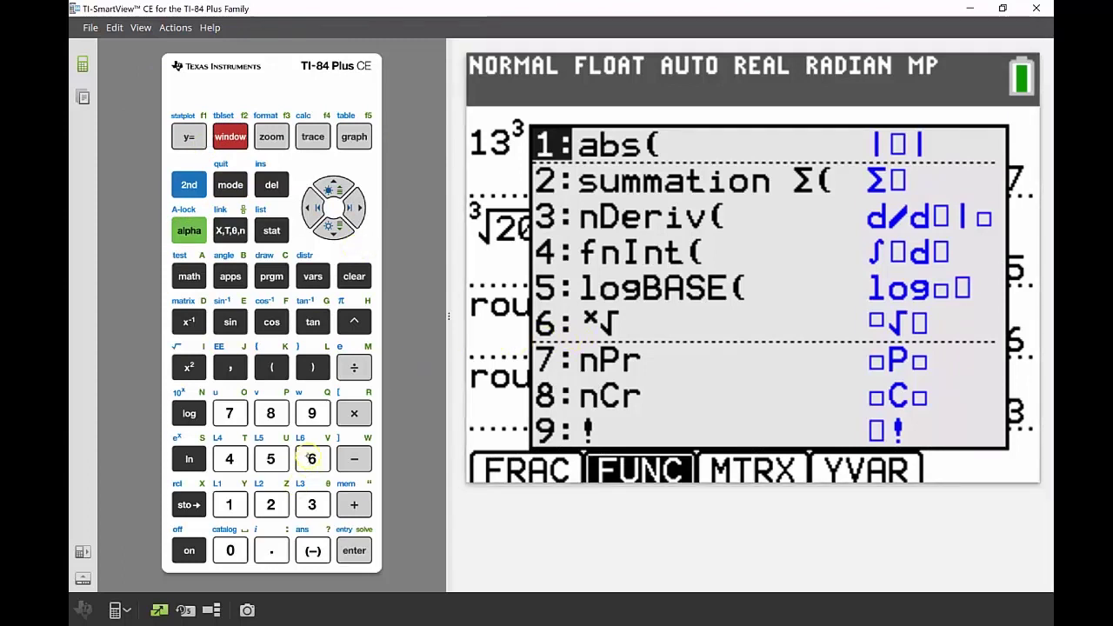
Pick the ˣ√ template from FUNC, then clear all earlier cube and rounding results
click(315, 456)
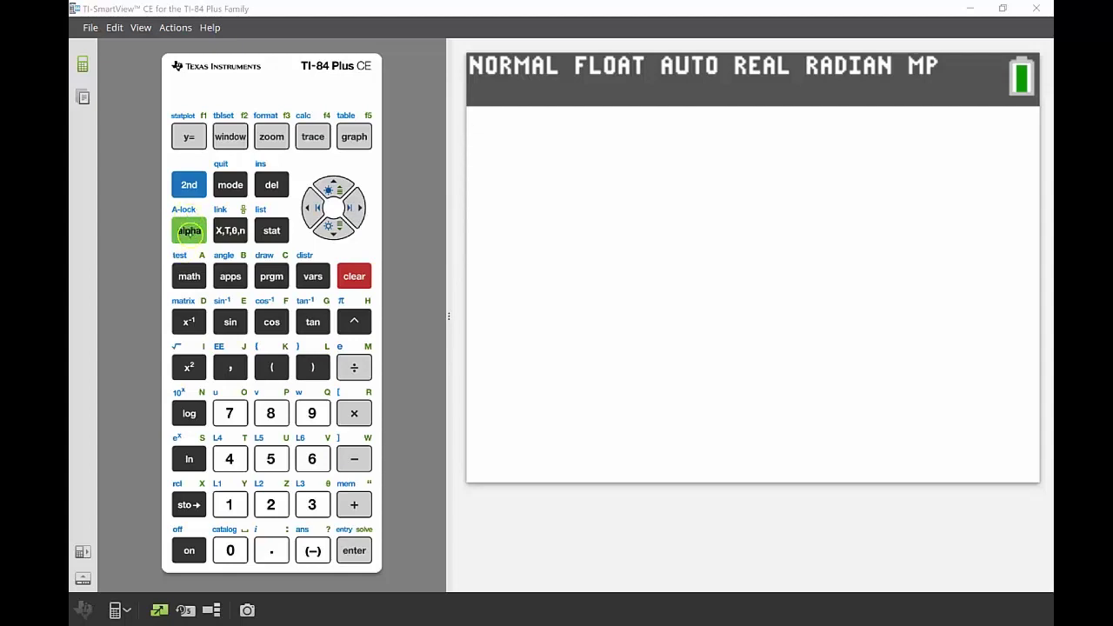
click(190, 231)
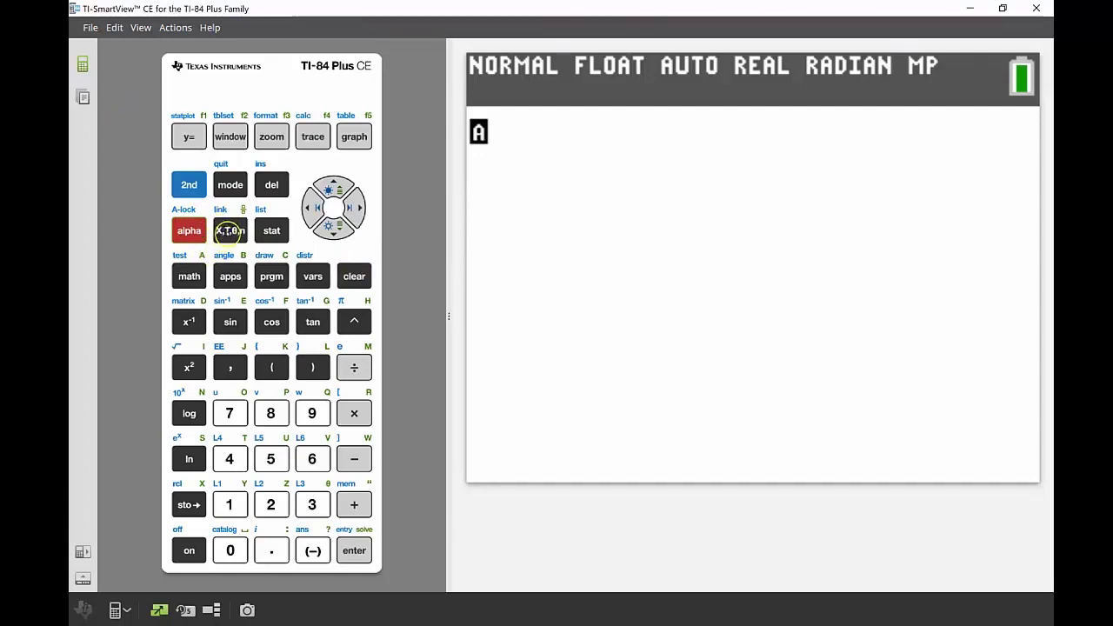
Enter the fraction 4/3 using the n/d template
click(222, 229)
click(229, 459)
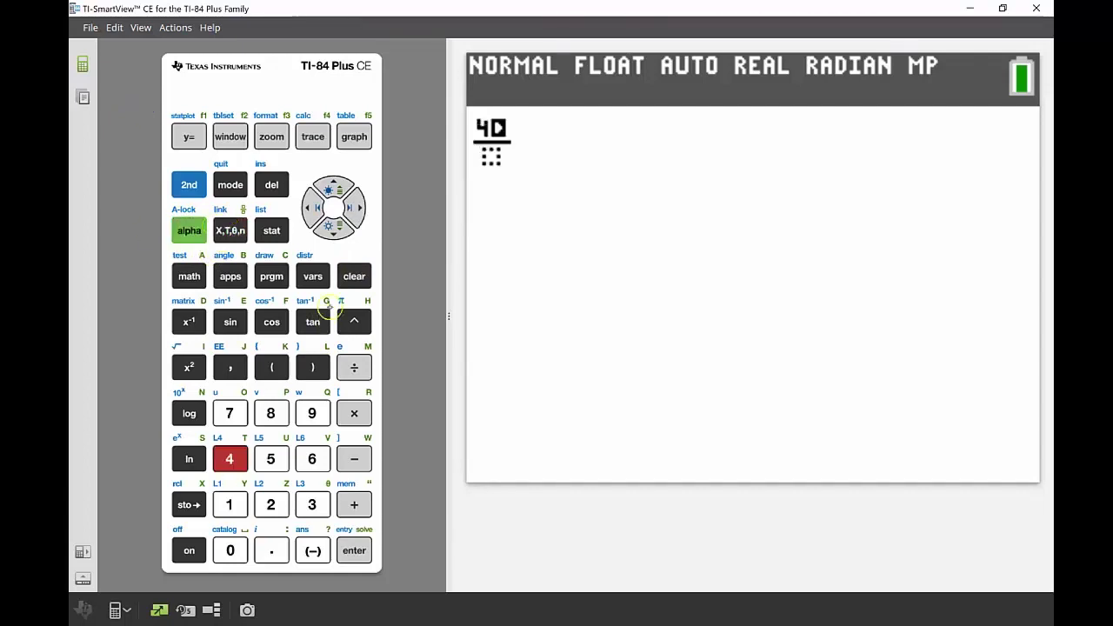
click(333, 229)
click(312, 504)
click(358, 207)
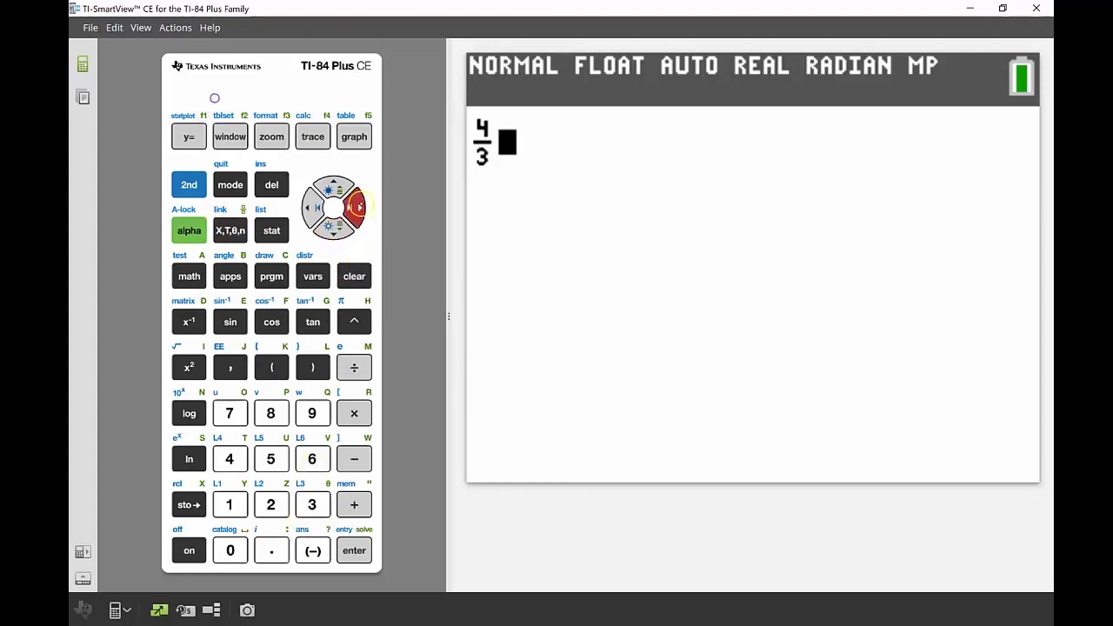
Multiply by π and 40³ and evaluate the volume as 268082.5731
click(354, 414)
click(189, 185)
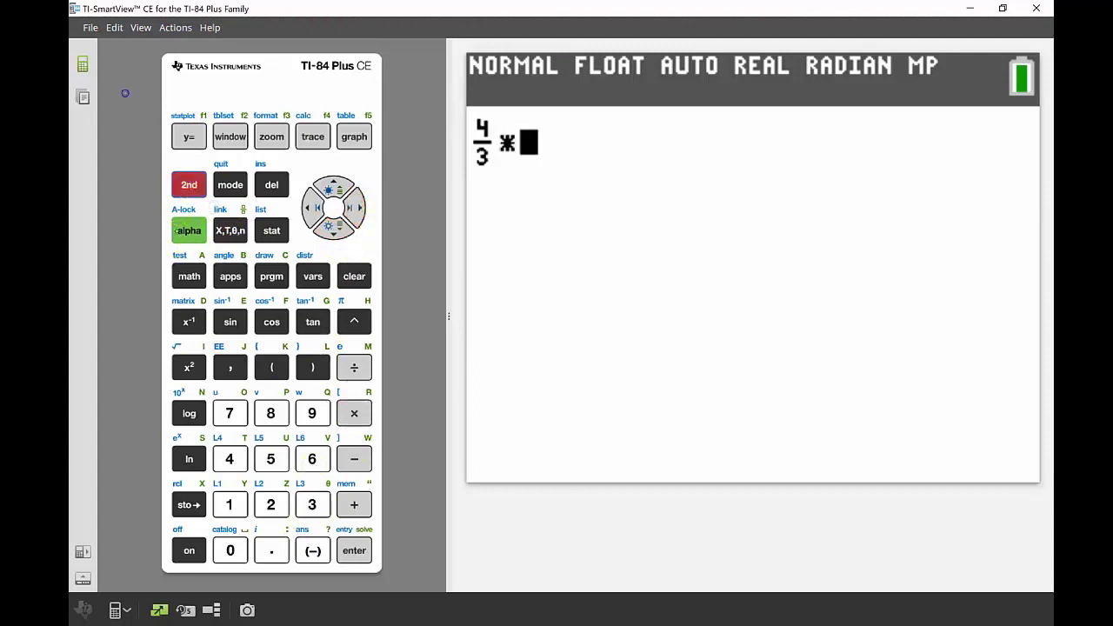
click(346, 329)
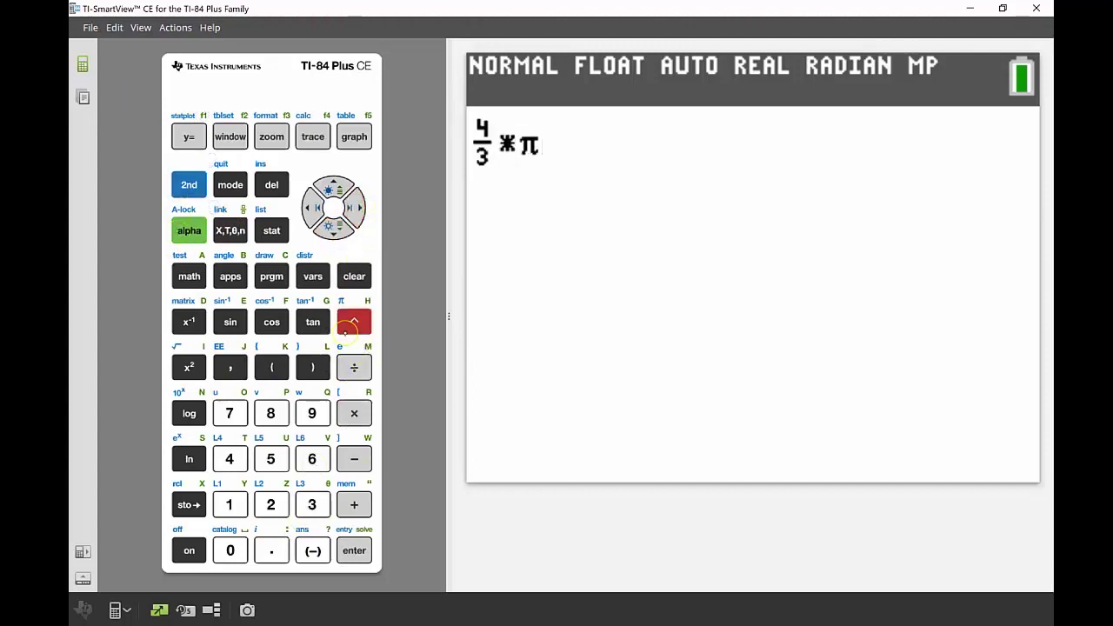
click(354, 414)
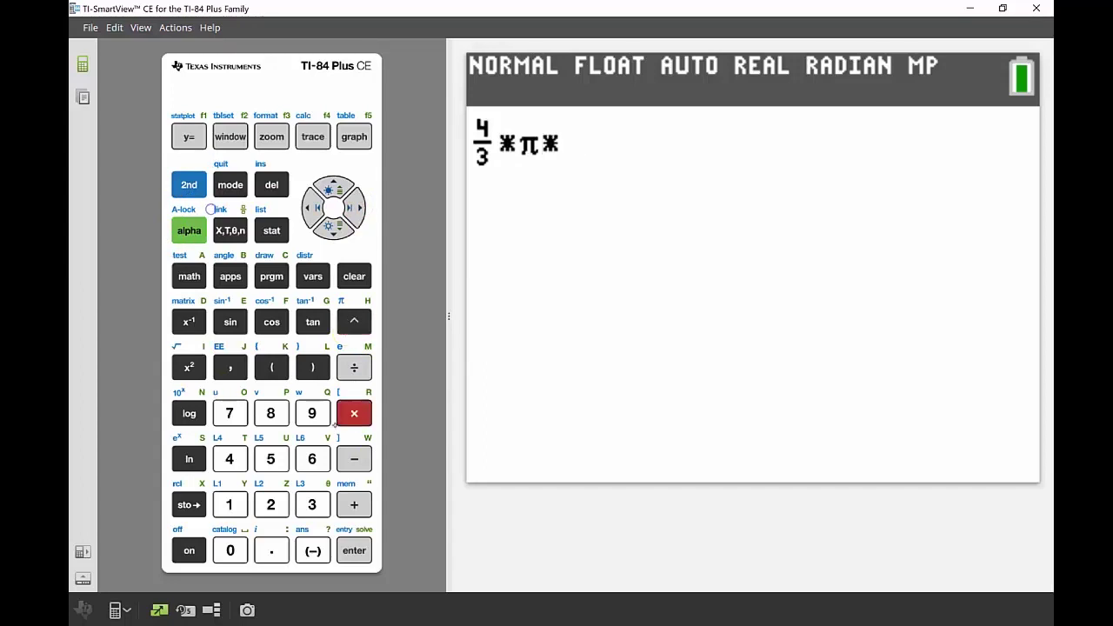
click(230, 459)
click(231, 550)
click(354, 321)
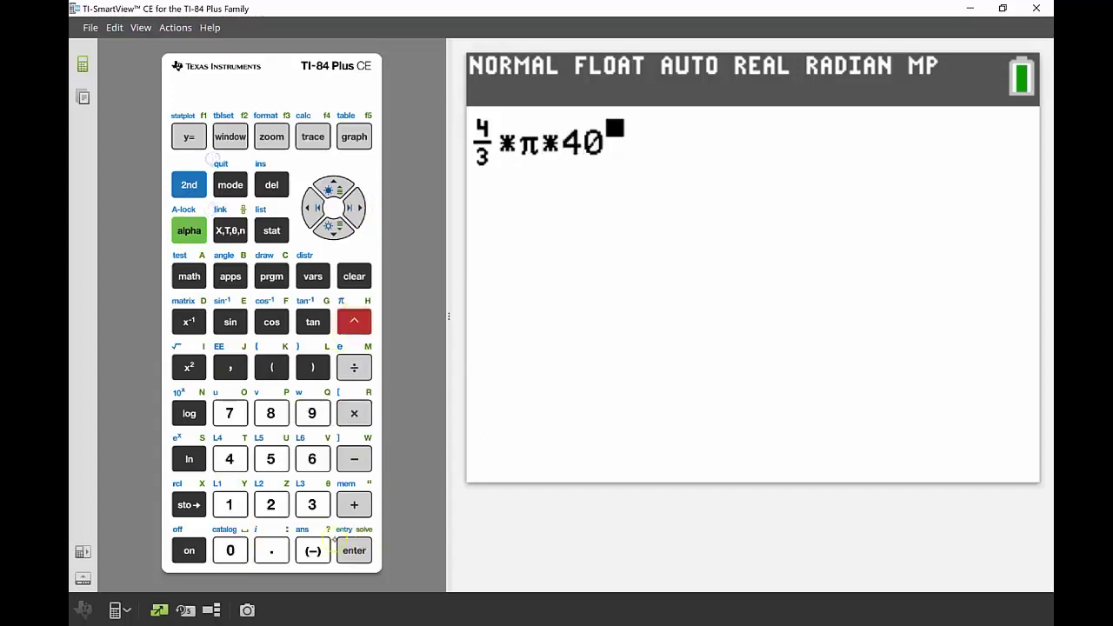
click(312, 504)
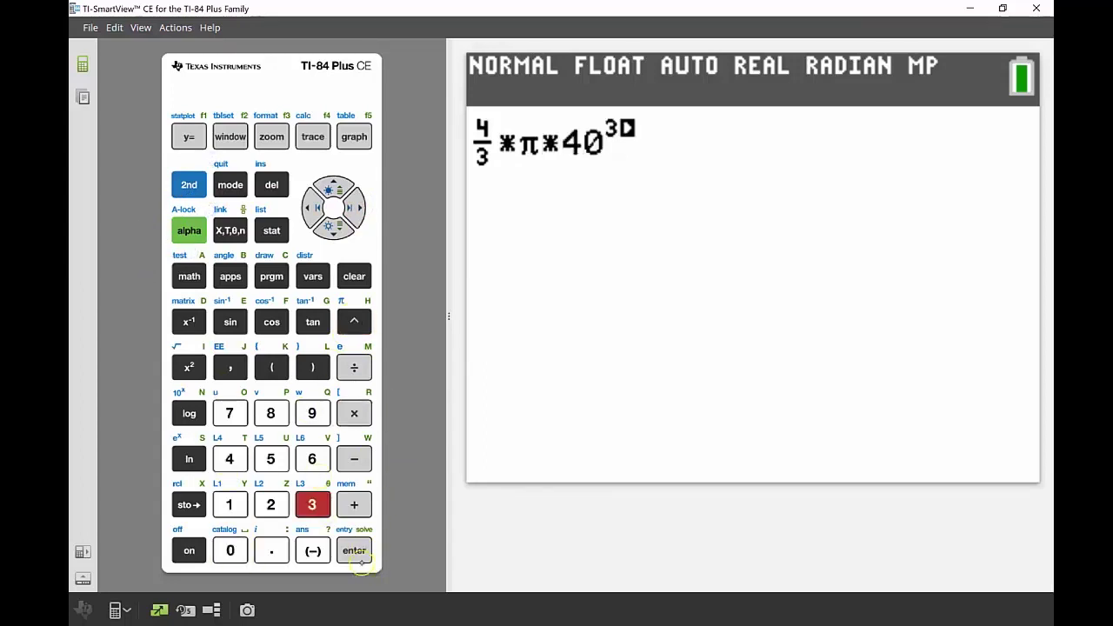
click(354, 550)
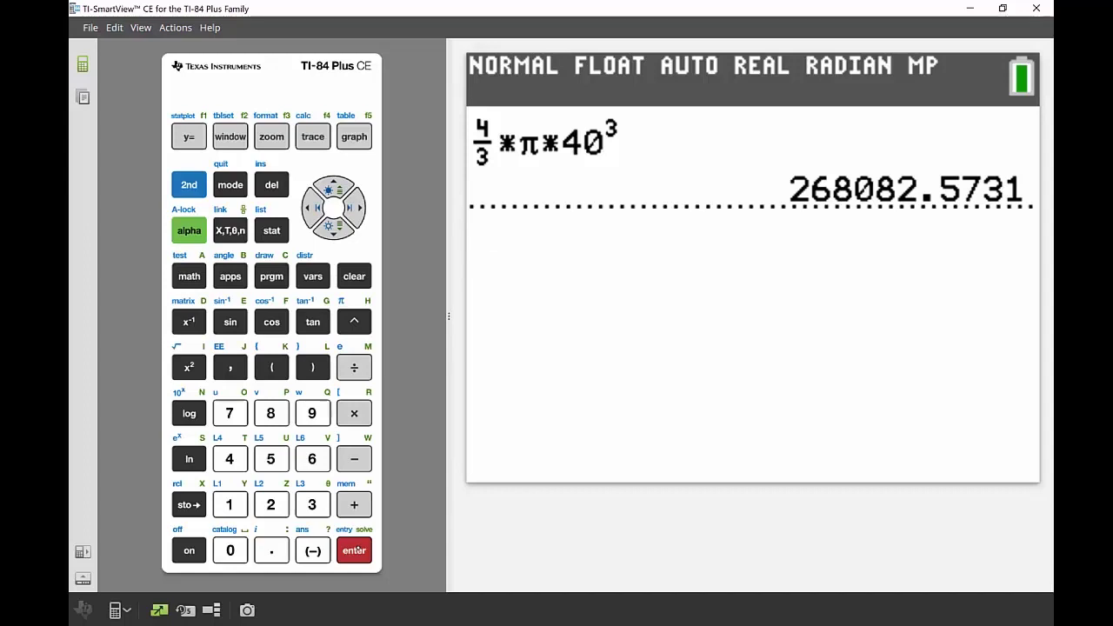
Divide the sphere volume by 1000 (268.0825731), then by 4 (67.02064328)
click(353, 369)
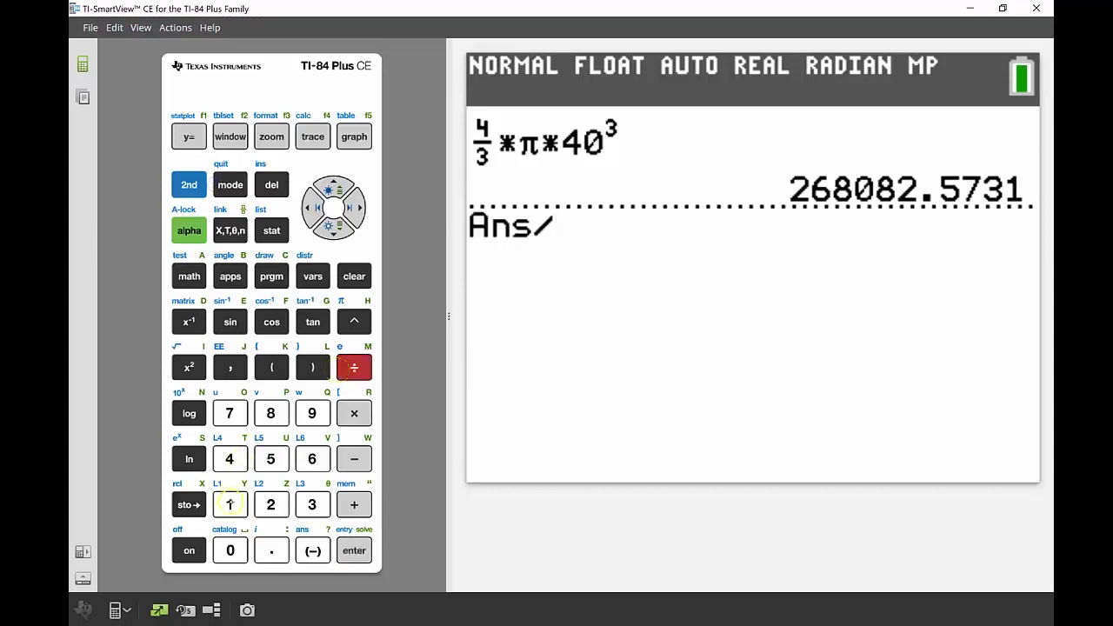
click(229, 504)
click(230, 550)
double_click(230, 549)
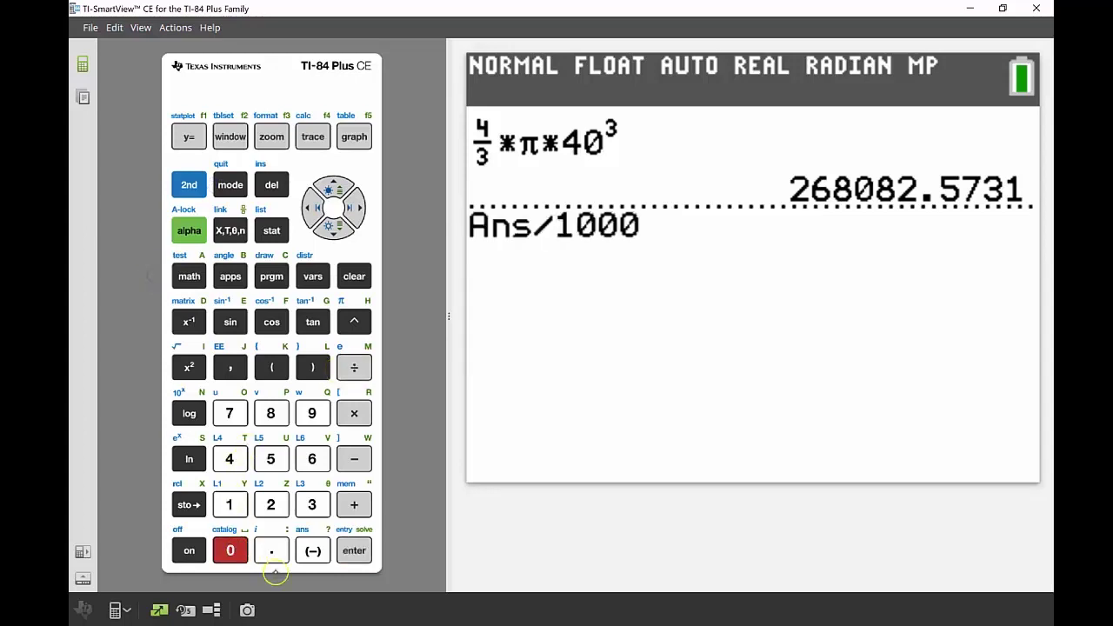
click(369, 557)
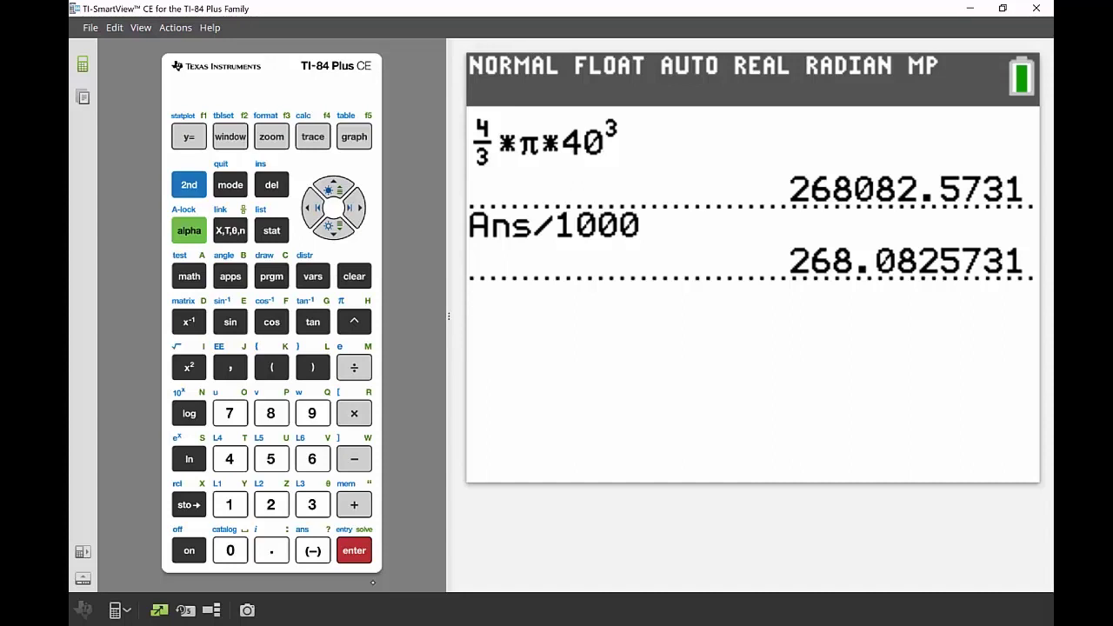
click(350, 369)
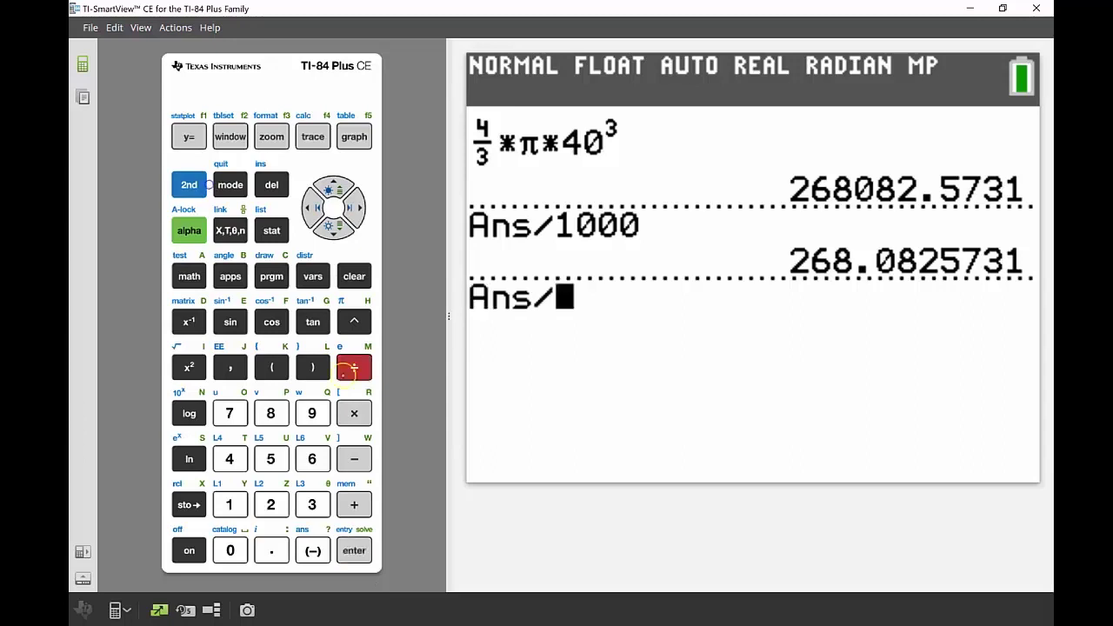
click(235, 467)
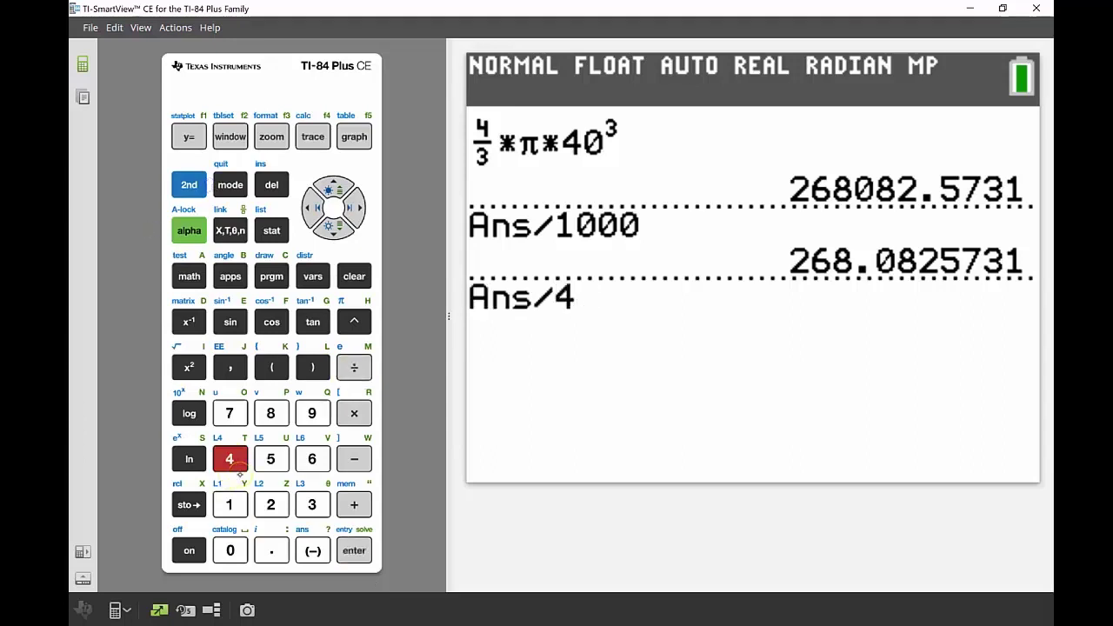
click(353, 557)
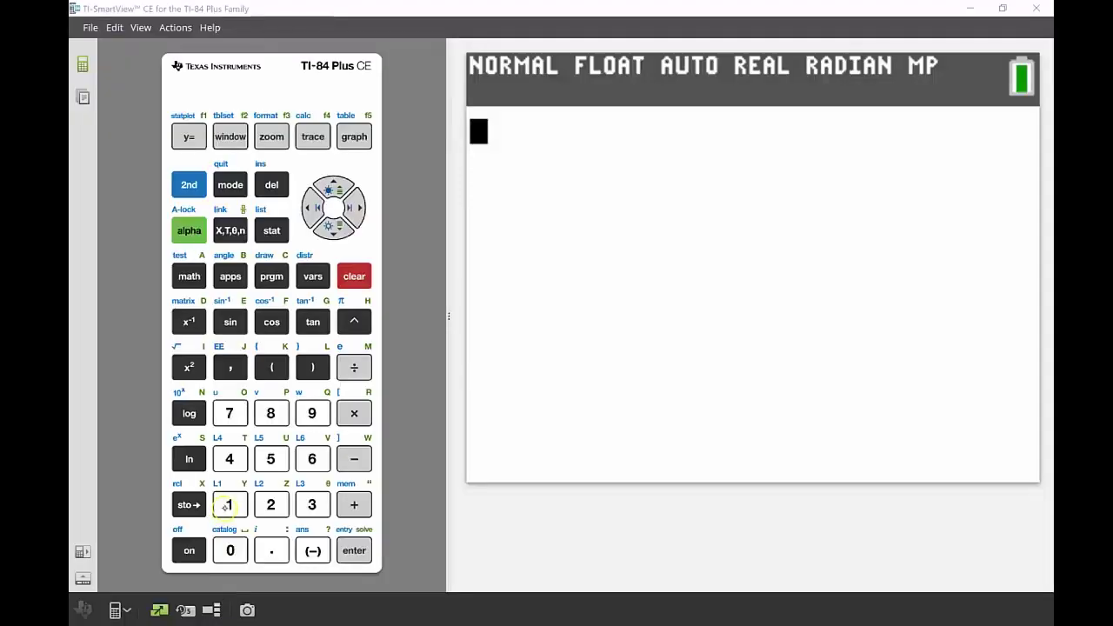
Calculate 10² = 100 and 10³ = 1000
click(230, 504)
click(230, 549)
click(355, 323)
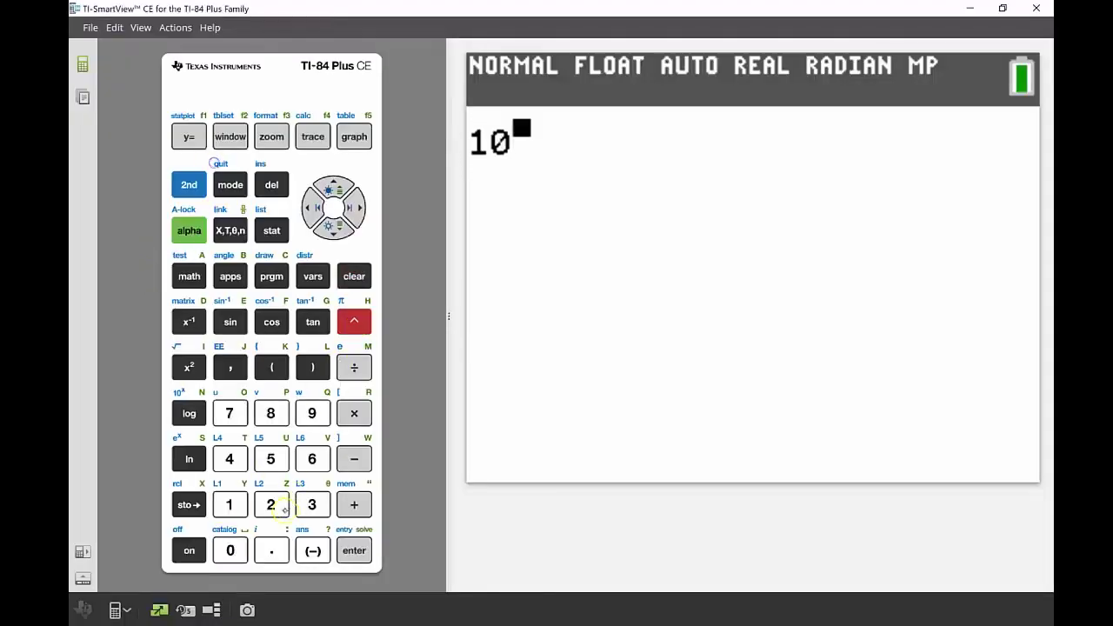
click(270, 505)
click(354, 550)
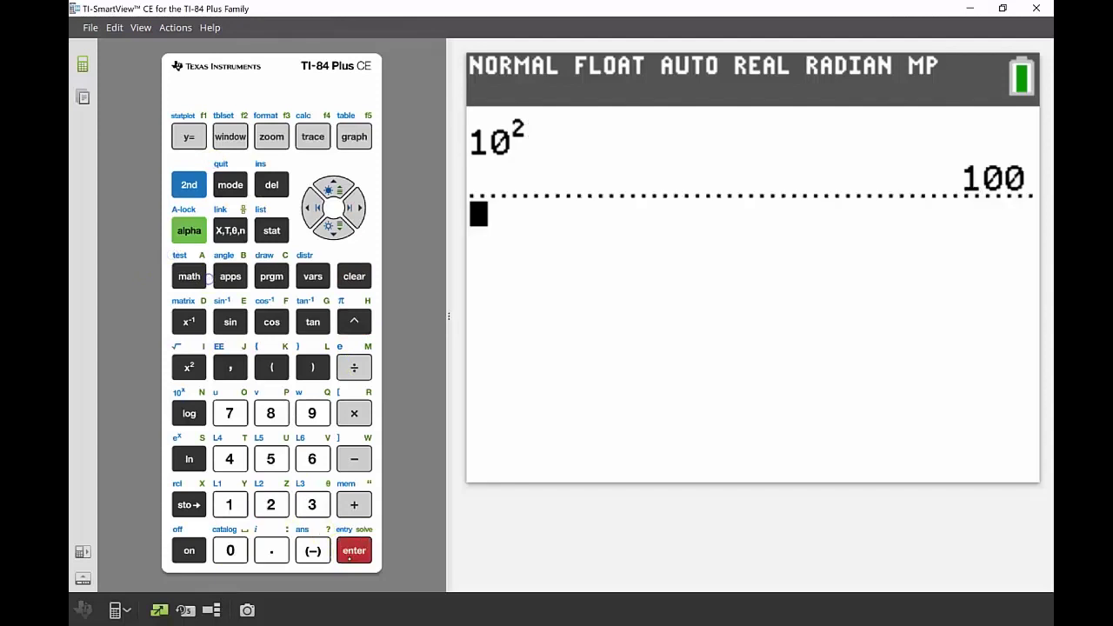
click(230, 505)
click(229, 550)
click(354, 322)
click(312, 504)
click(354, 550)
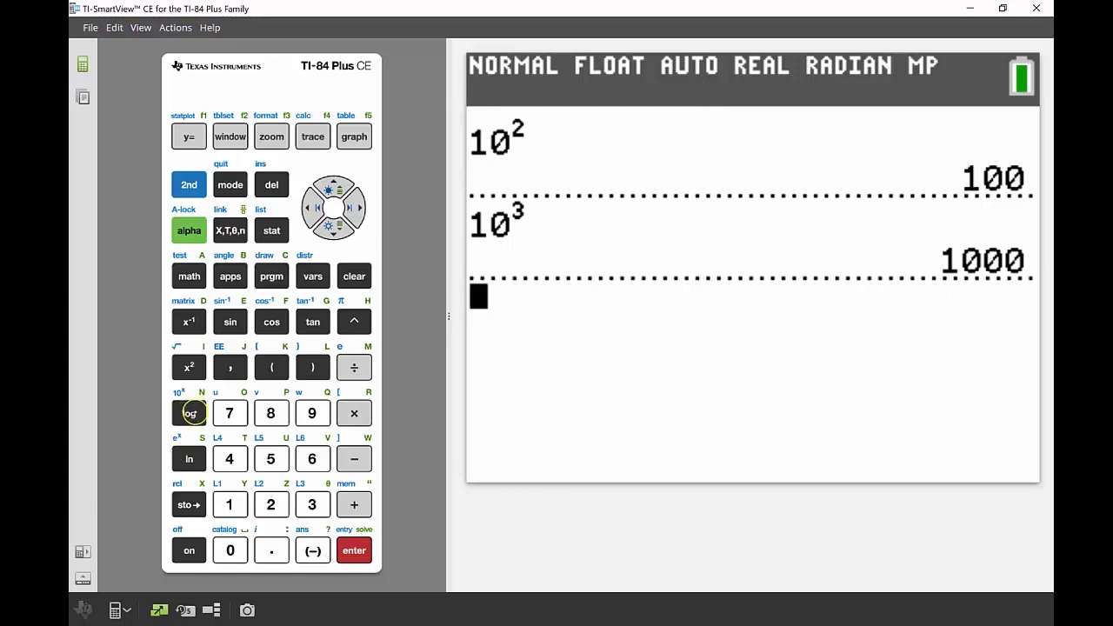
Evaluate log(500), giving 2.698970004
click(189, 413)
text(500)
click(313, 367)
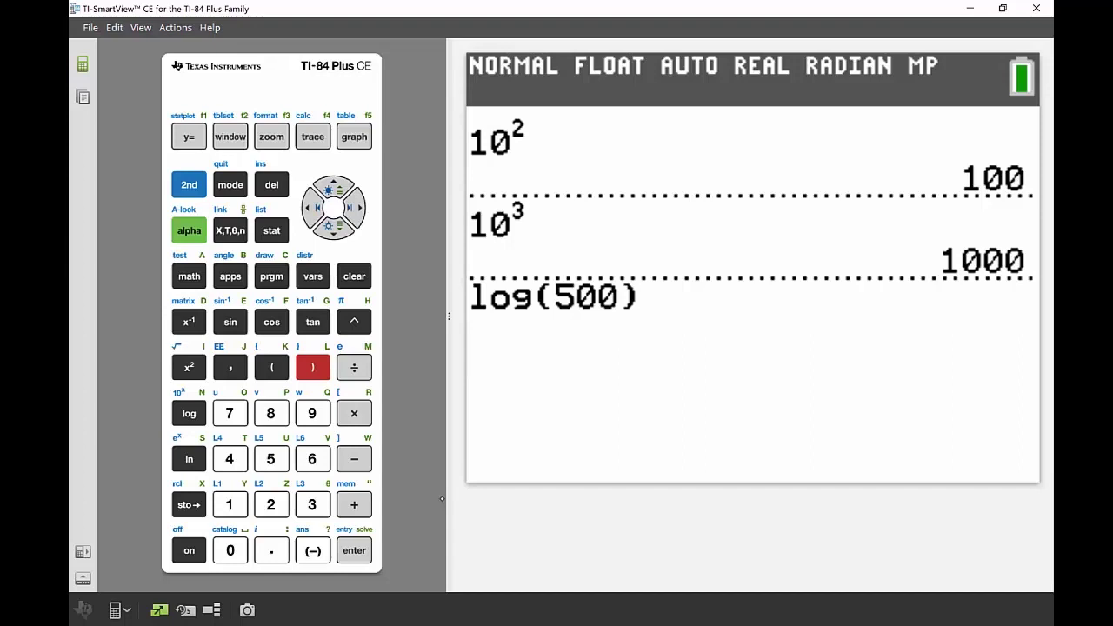
click(366, 549)
click(357, 548)
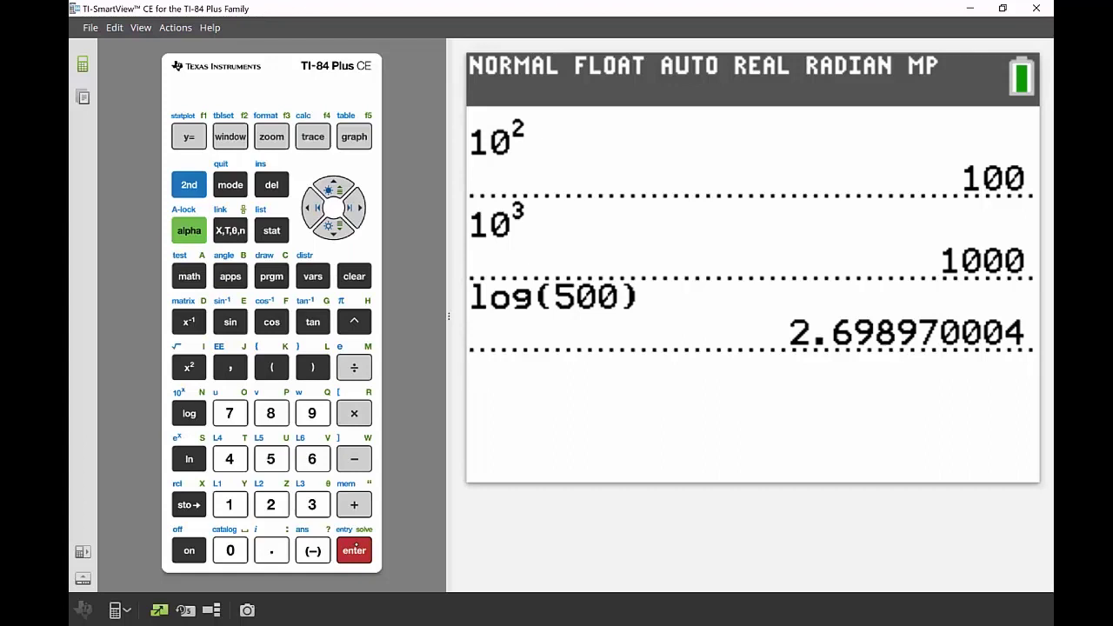
Evaluate 10^Ans to check the log(500) result
click(233, 504)
click(230, 551)
click(354, 322)
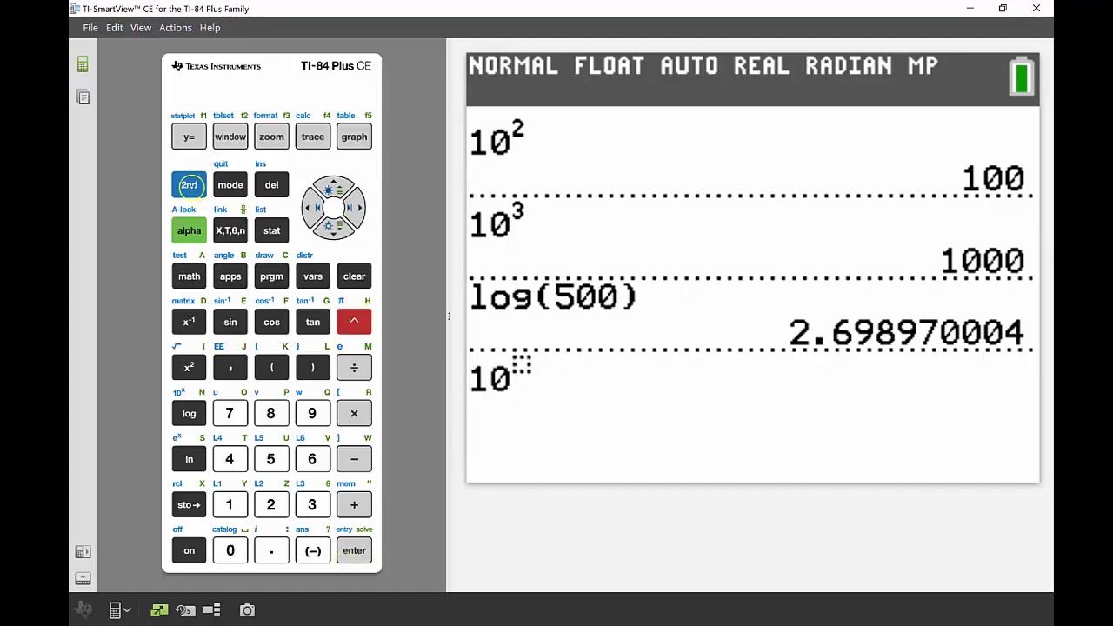
click(189, 185)
click(313, 551)
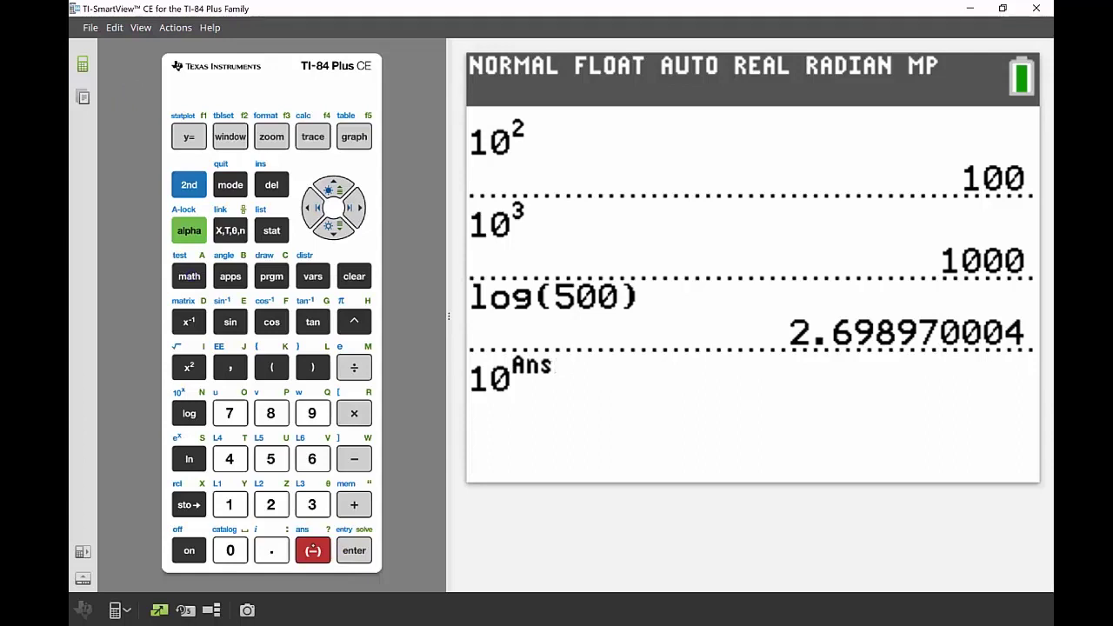
click(357, 551)
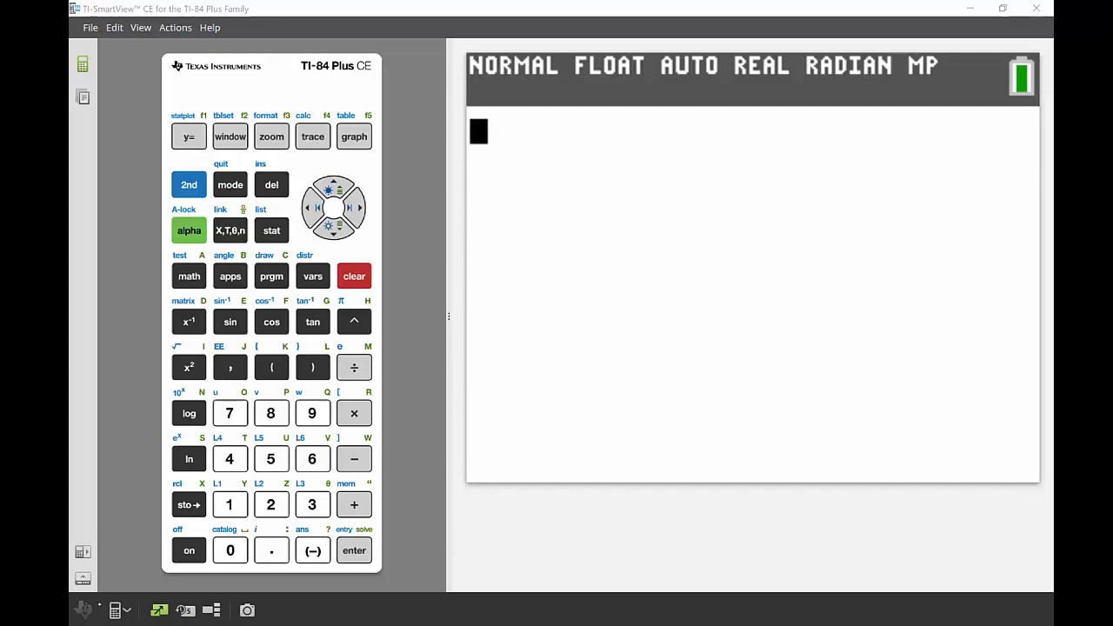
Compute logBASE(100) with base 2, giving 6.64385619
click(188, 231)
click(239, 143)
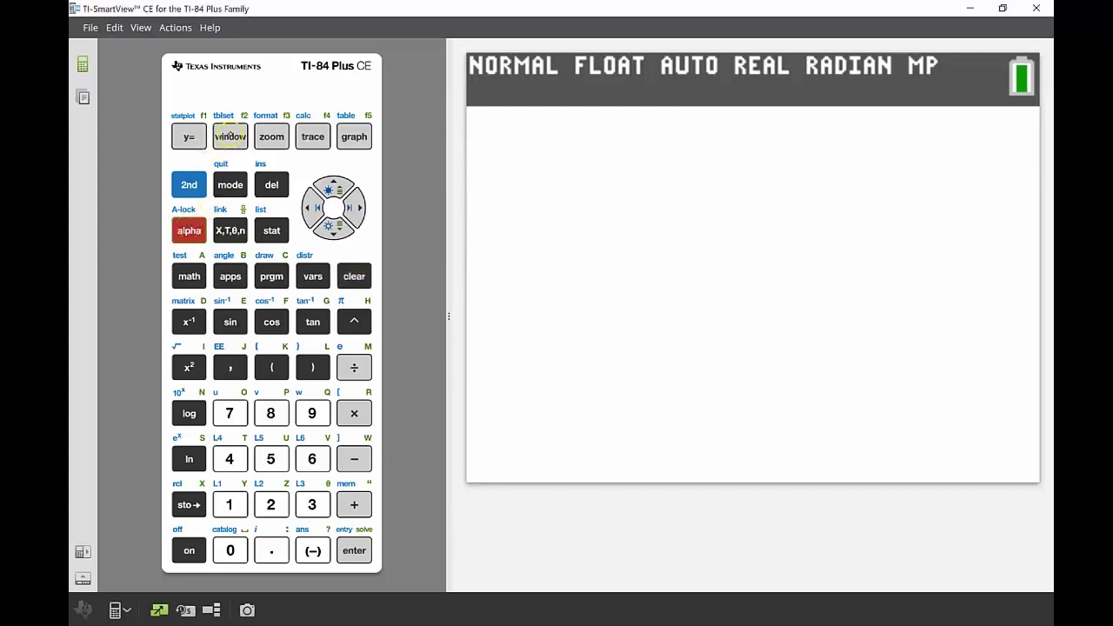
click(231, 137)
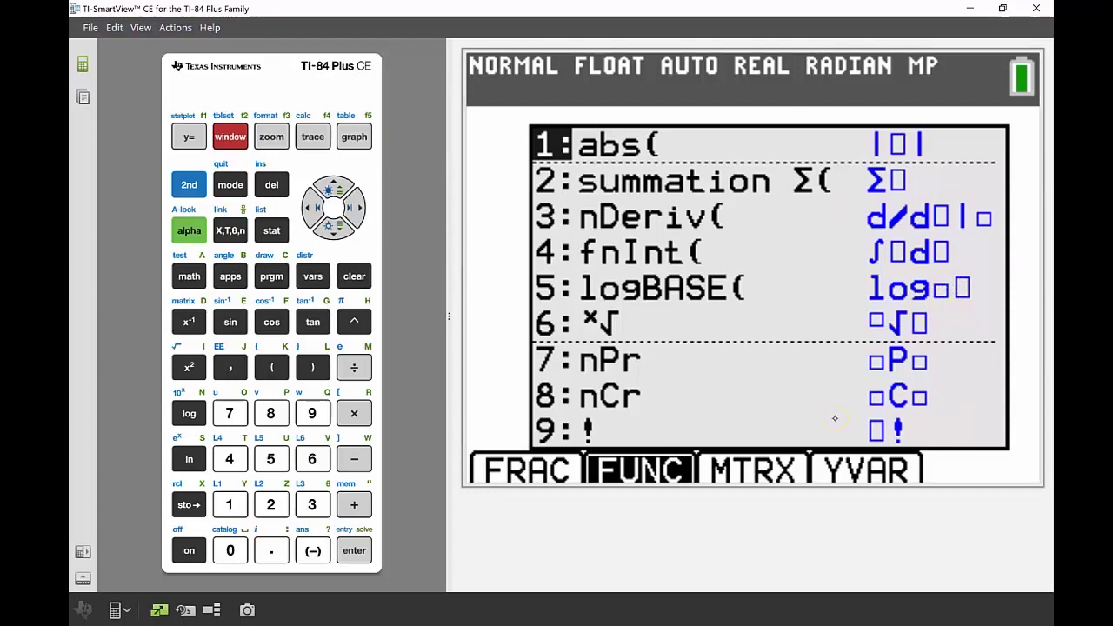
click(271, 458)
click(271, 458)
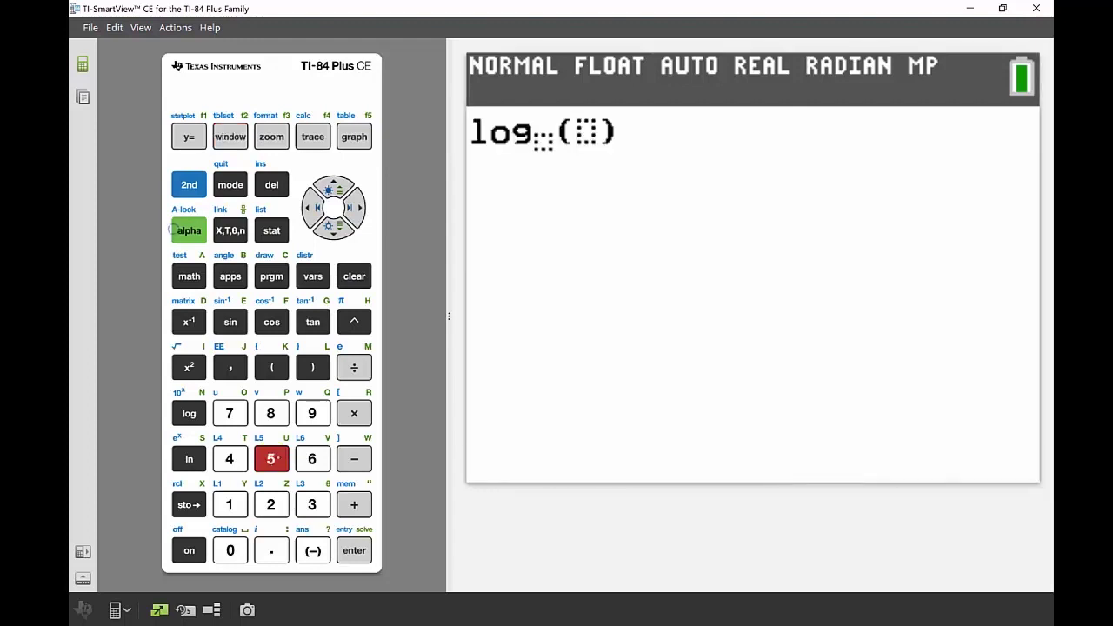
click(271, 497)
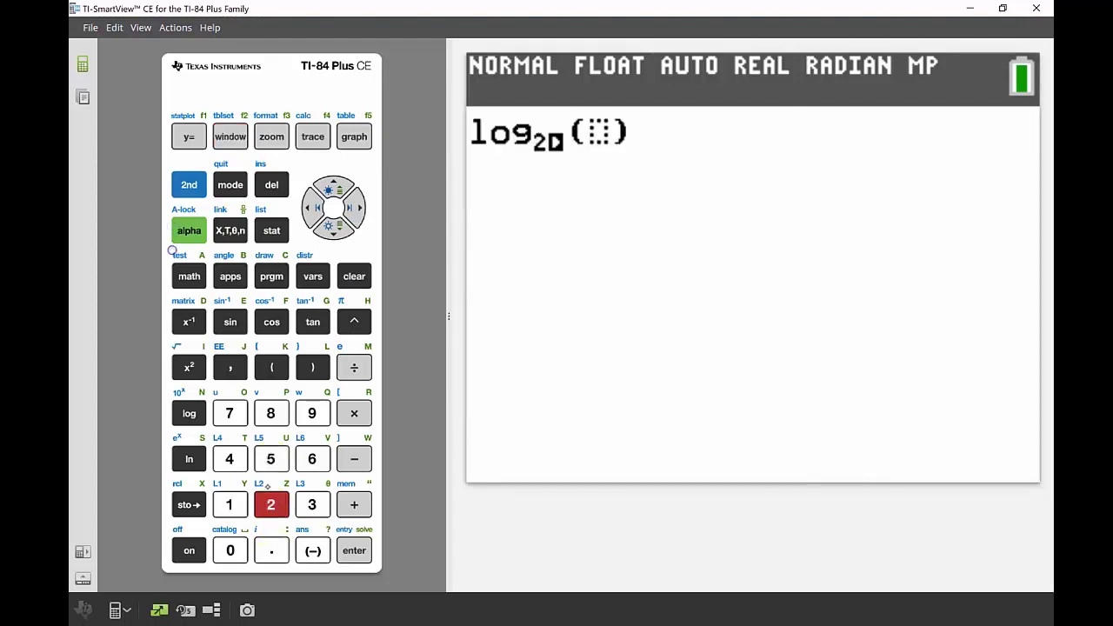
click(354, 207)
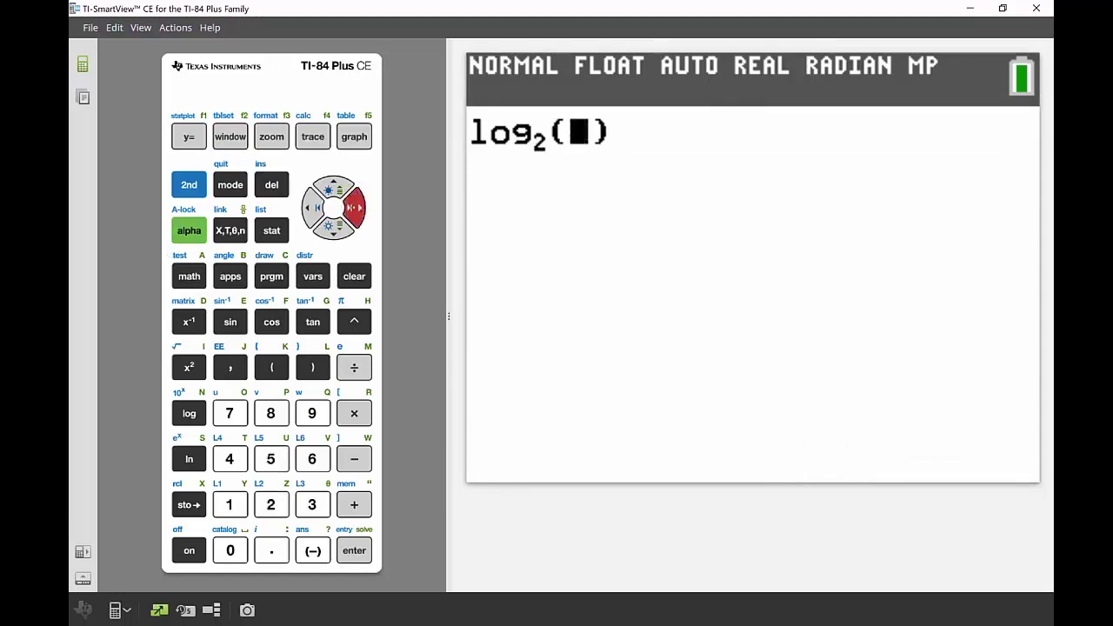
text(100)
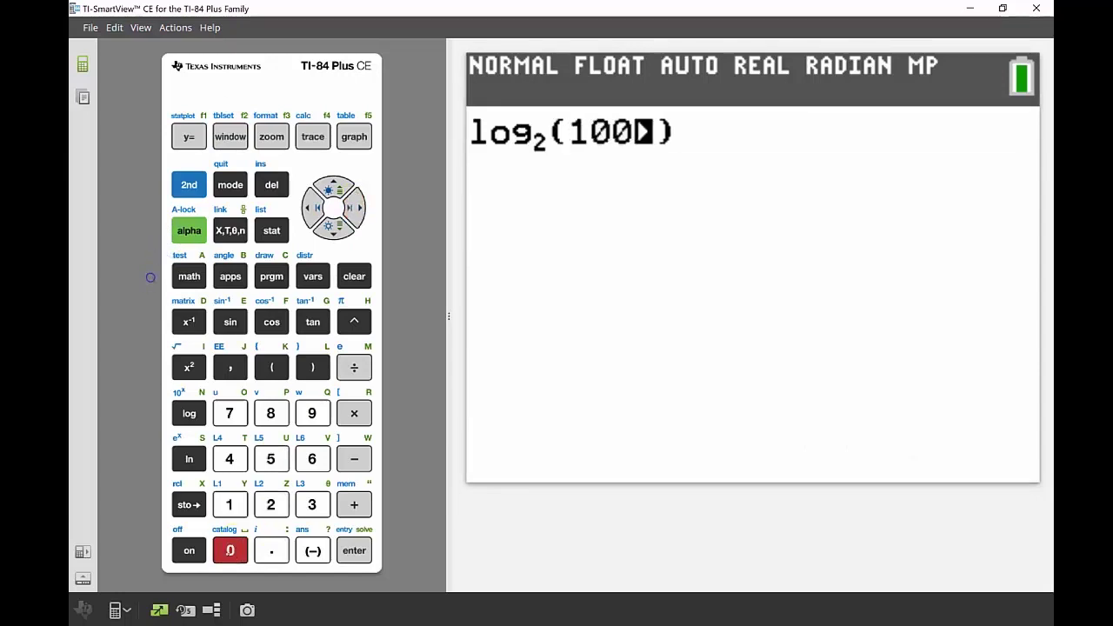
key(Right)
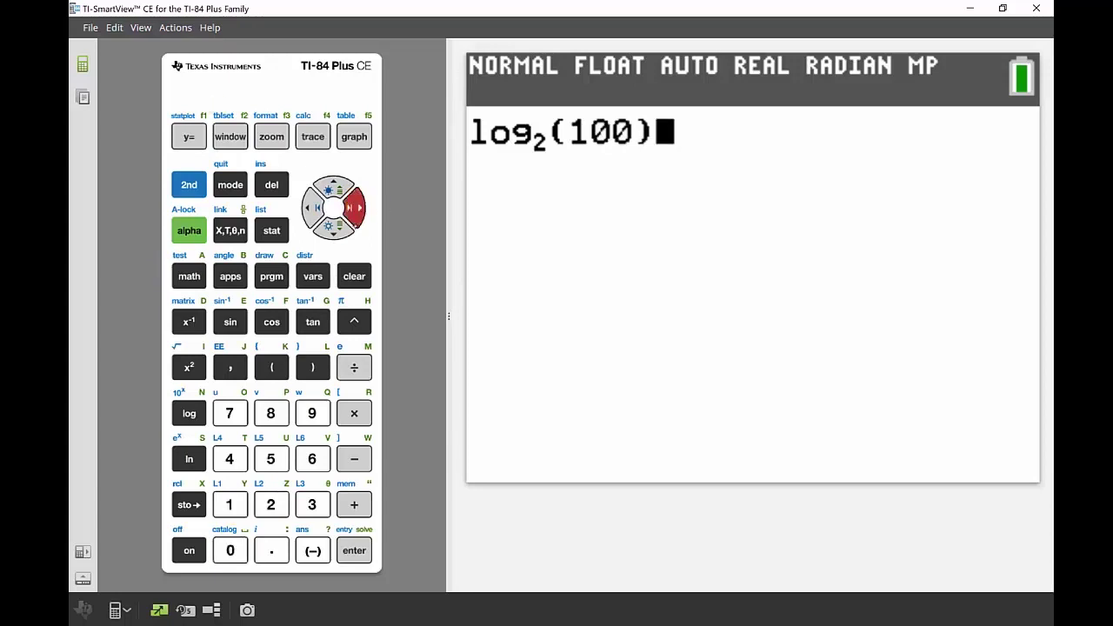
key(Return)
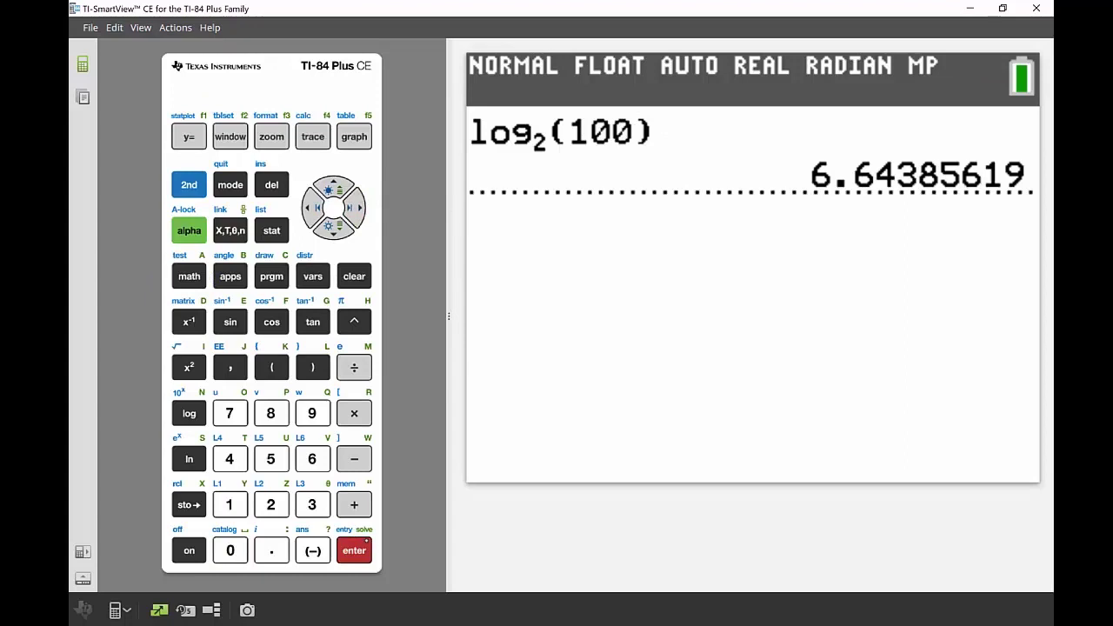
Evaluate 2^6.64385619 using the recalled result to confirm it returns 100
text(2^)
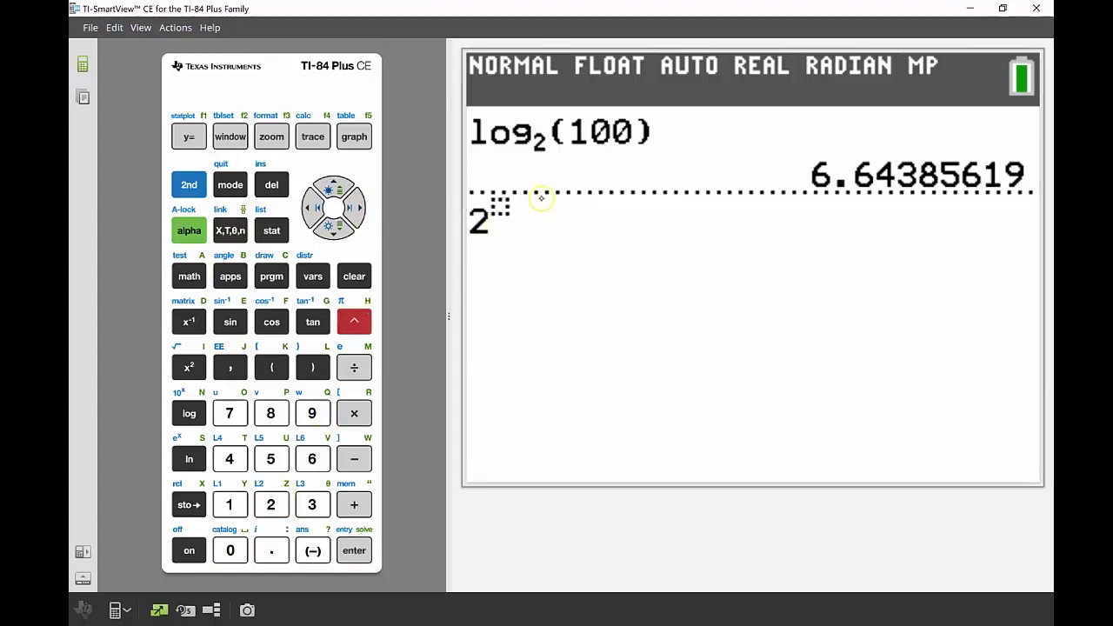
key(Up)
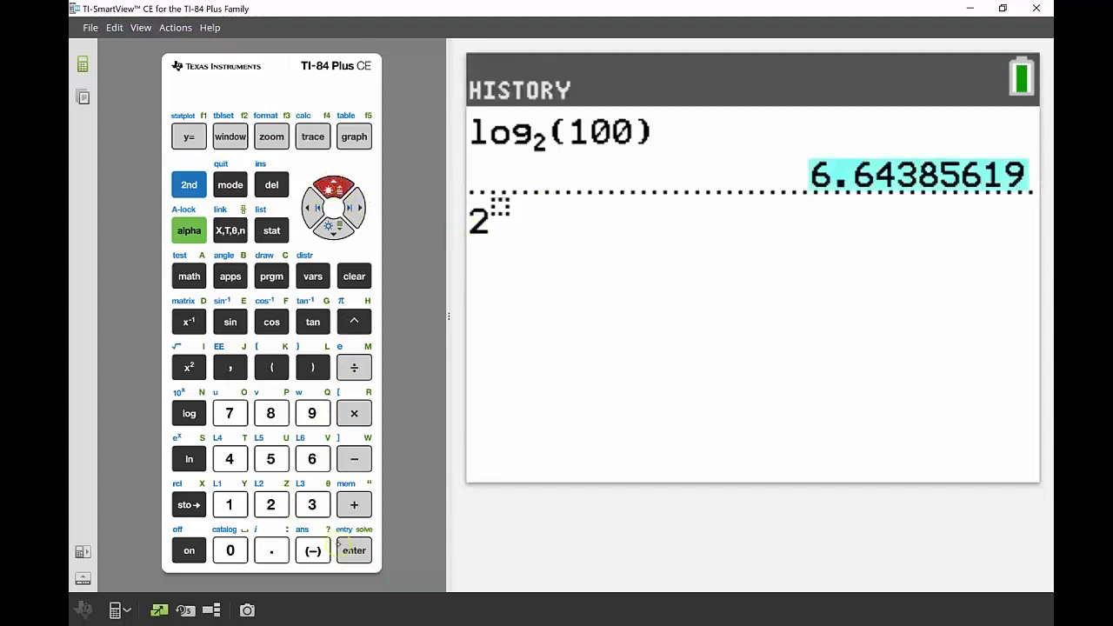
click(343, 549)
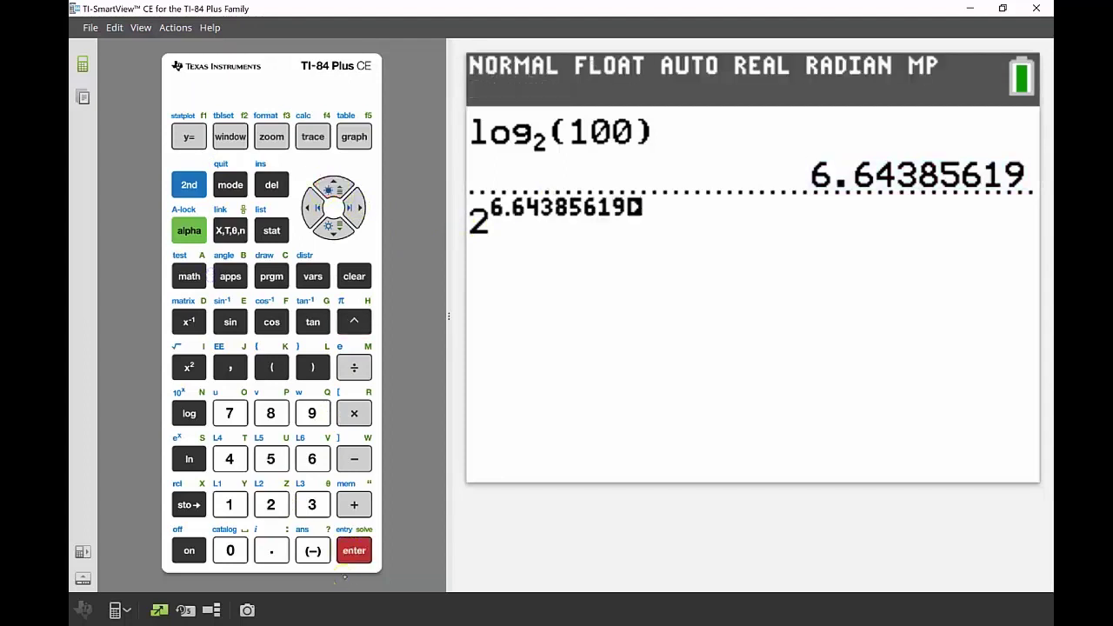
click(352, 548)
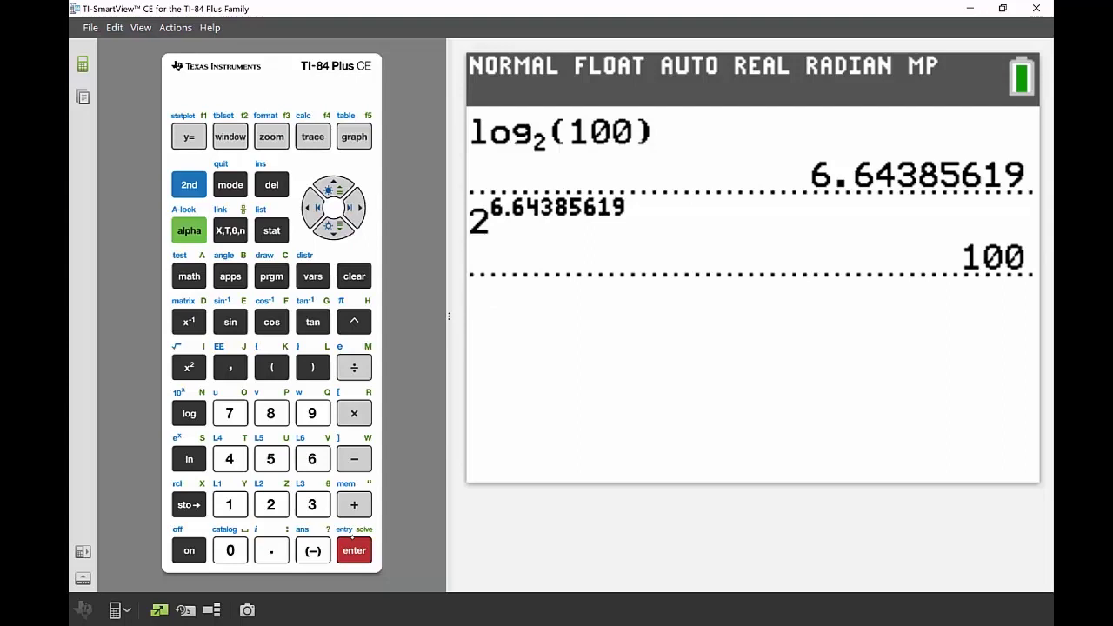
click(178, 280)
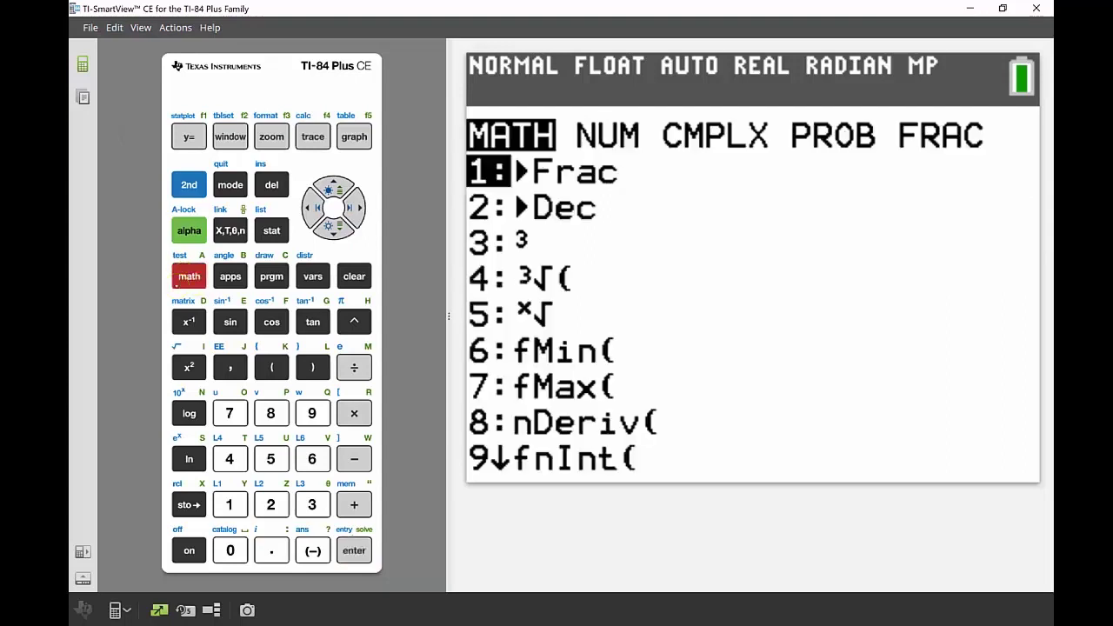
click(333, 227)
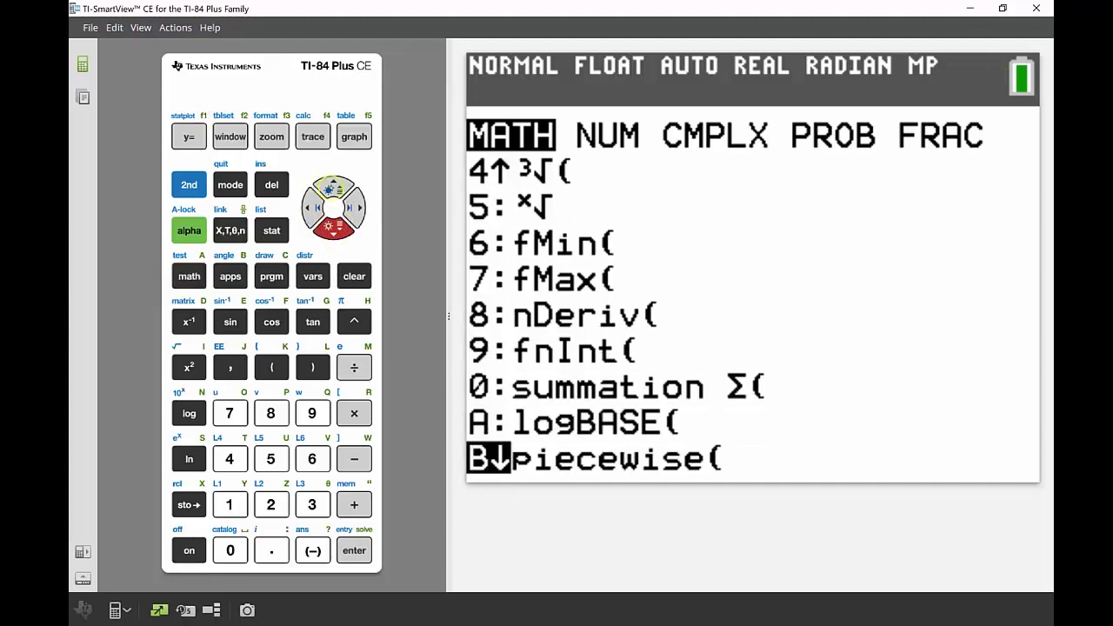
key(Up)
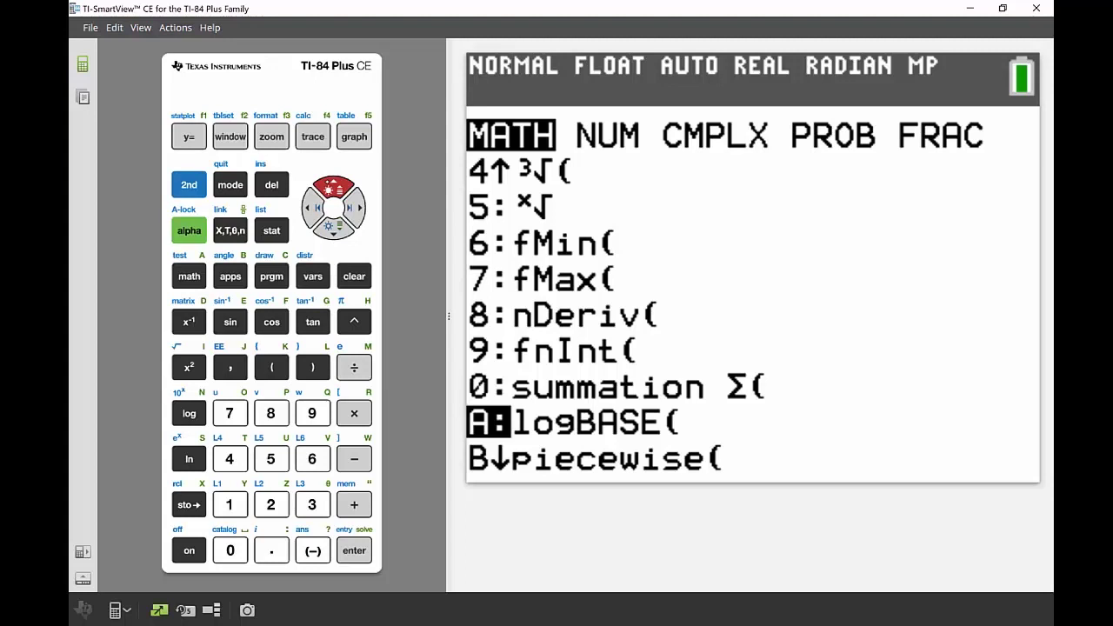
key(Escape)
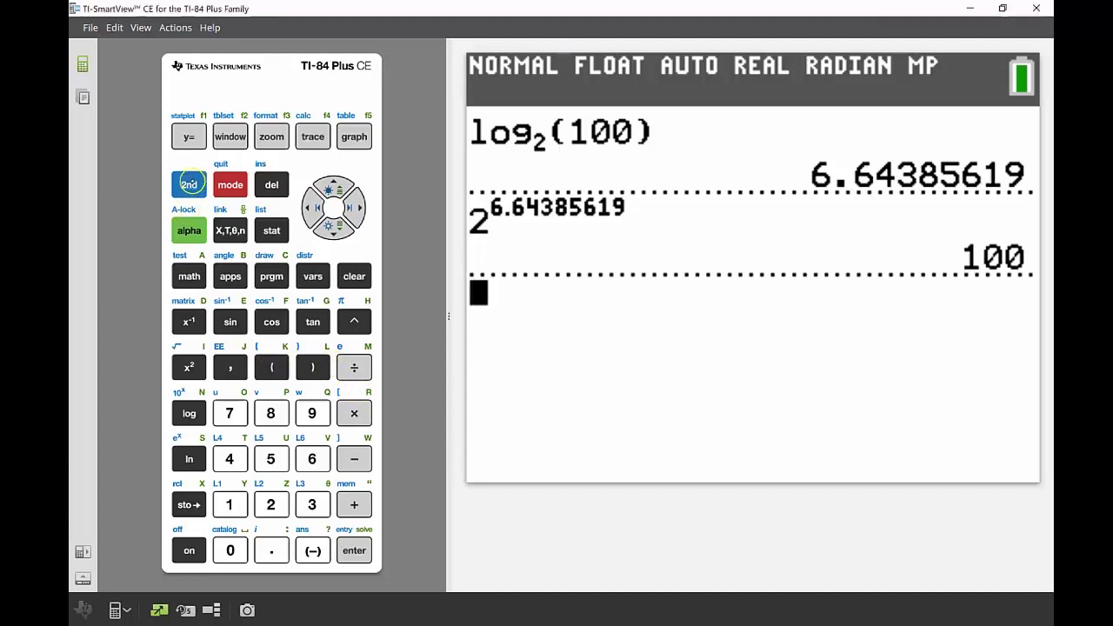
Insert the constant e and clear it, then start a new entry with the imaginary unit i
click(189, 185)
click(357, 360)
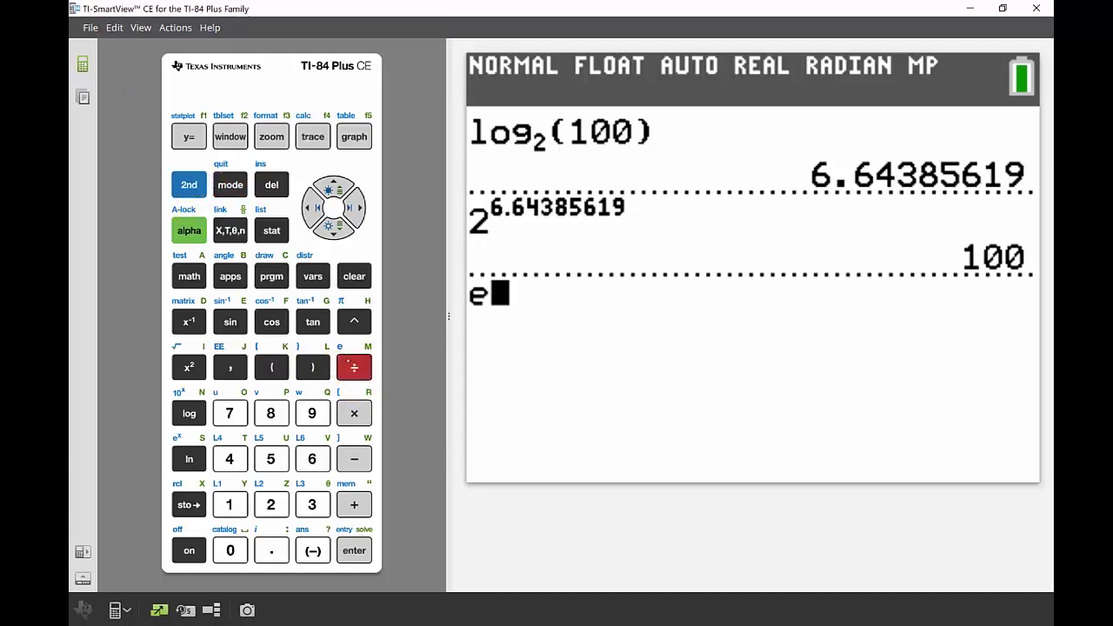
click(354, 276)
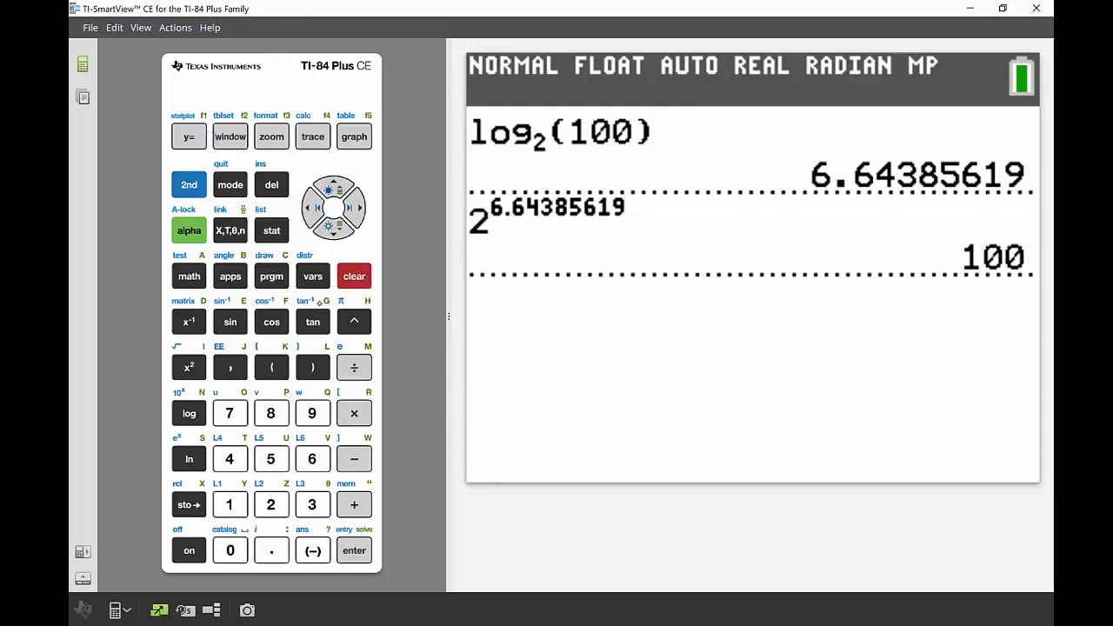
click(189, 185)
key(period)
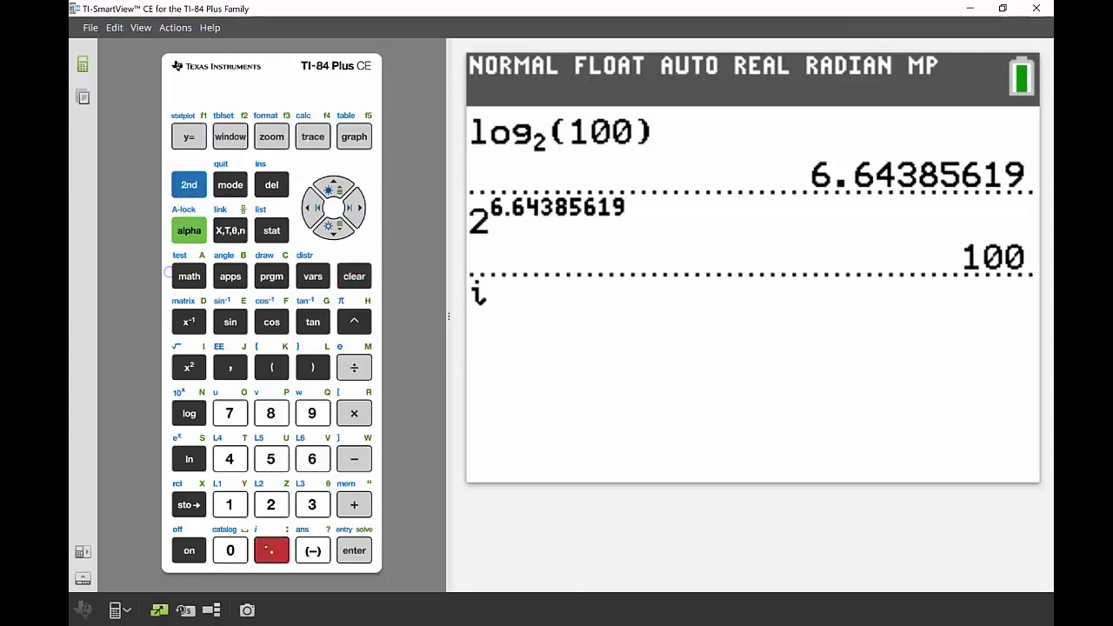